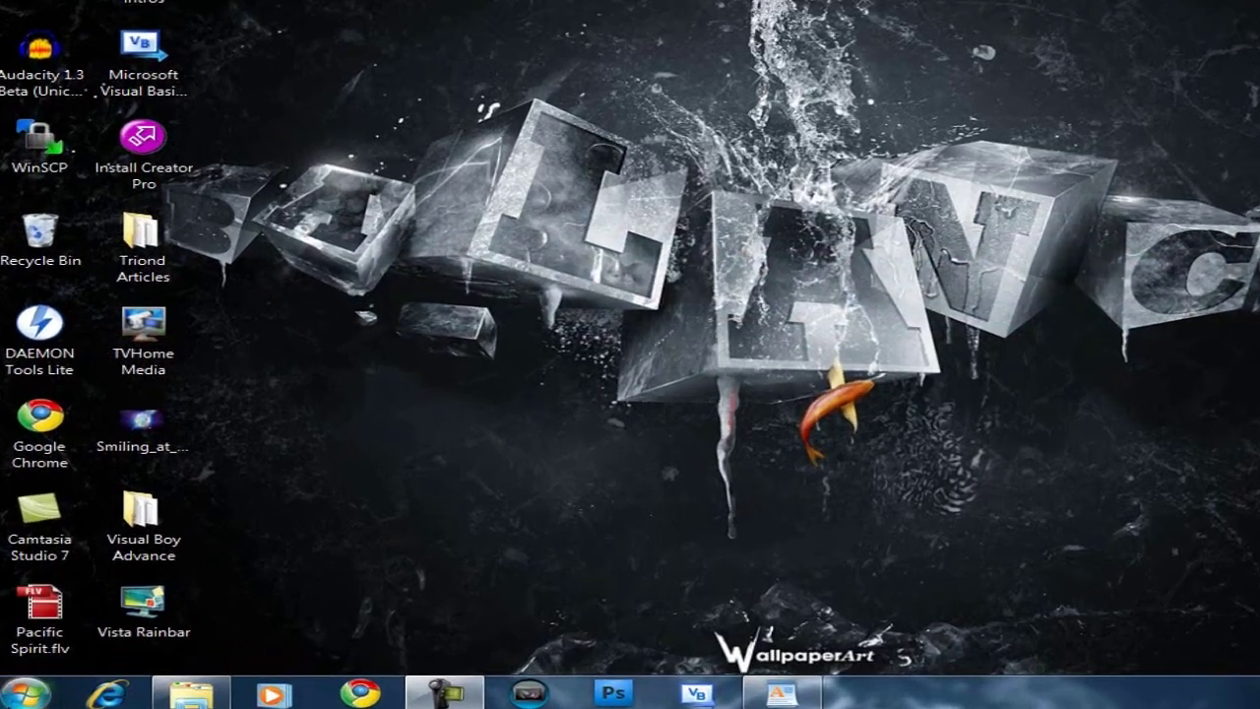
Step: From Computer's System Properties, set Performance Options visual effects to 'Adjust for best performance'
click(30, 692)
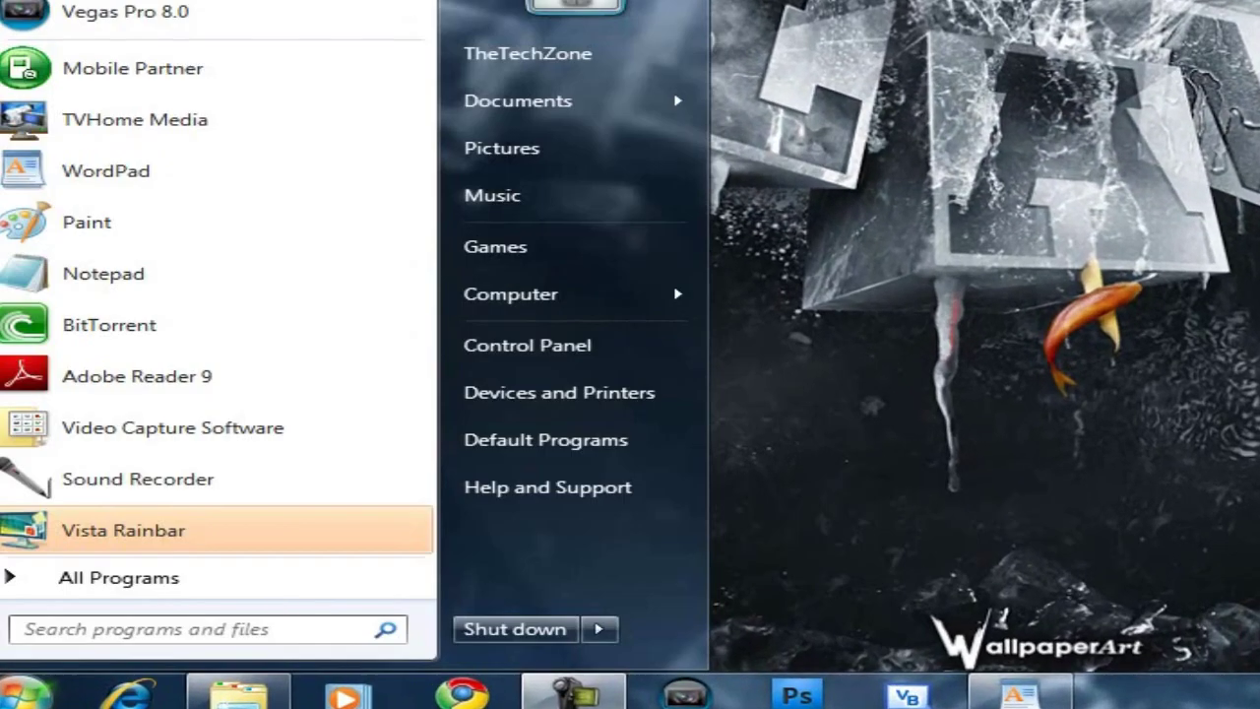
right_click(604, 318)
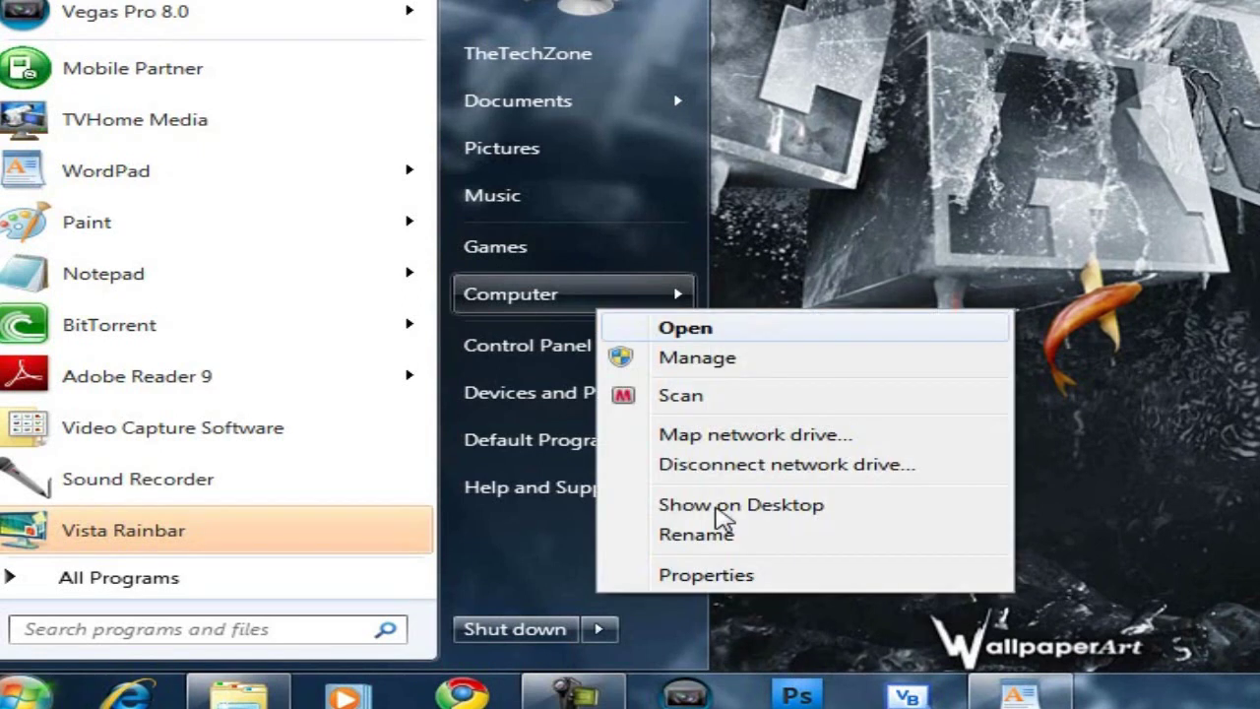
click(785, 579)
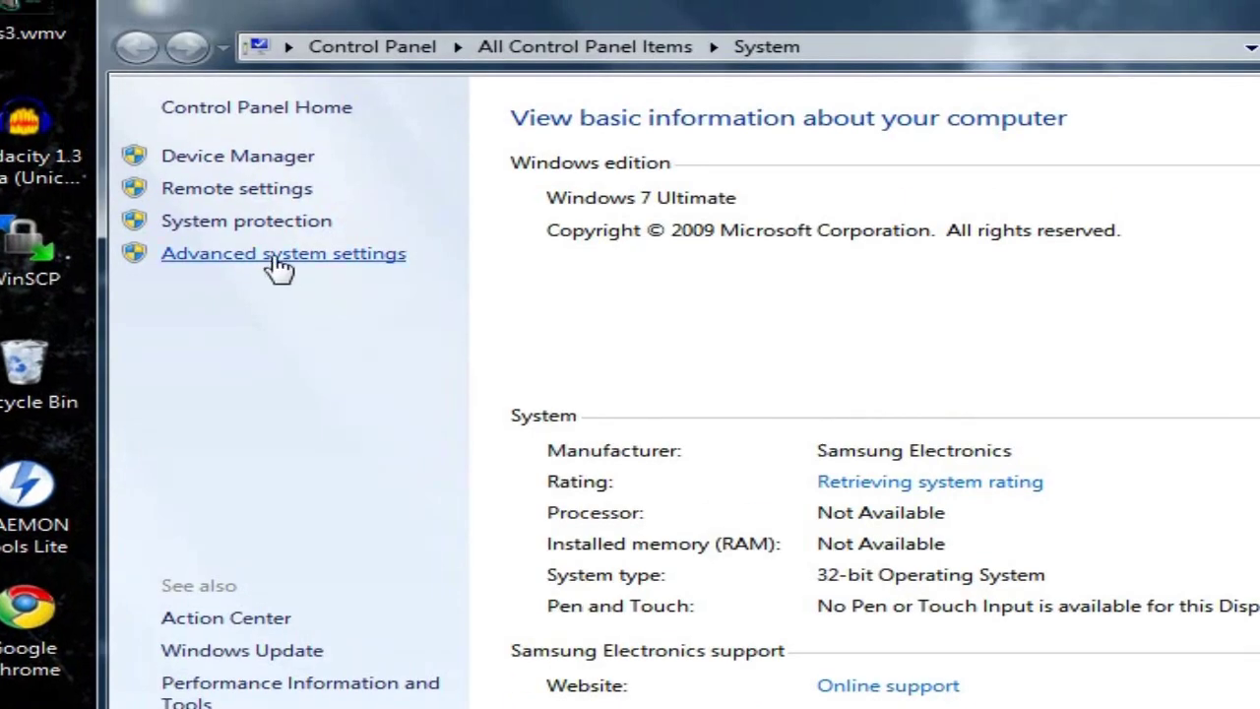
click(280, 264)
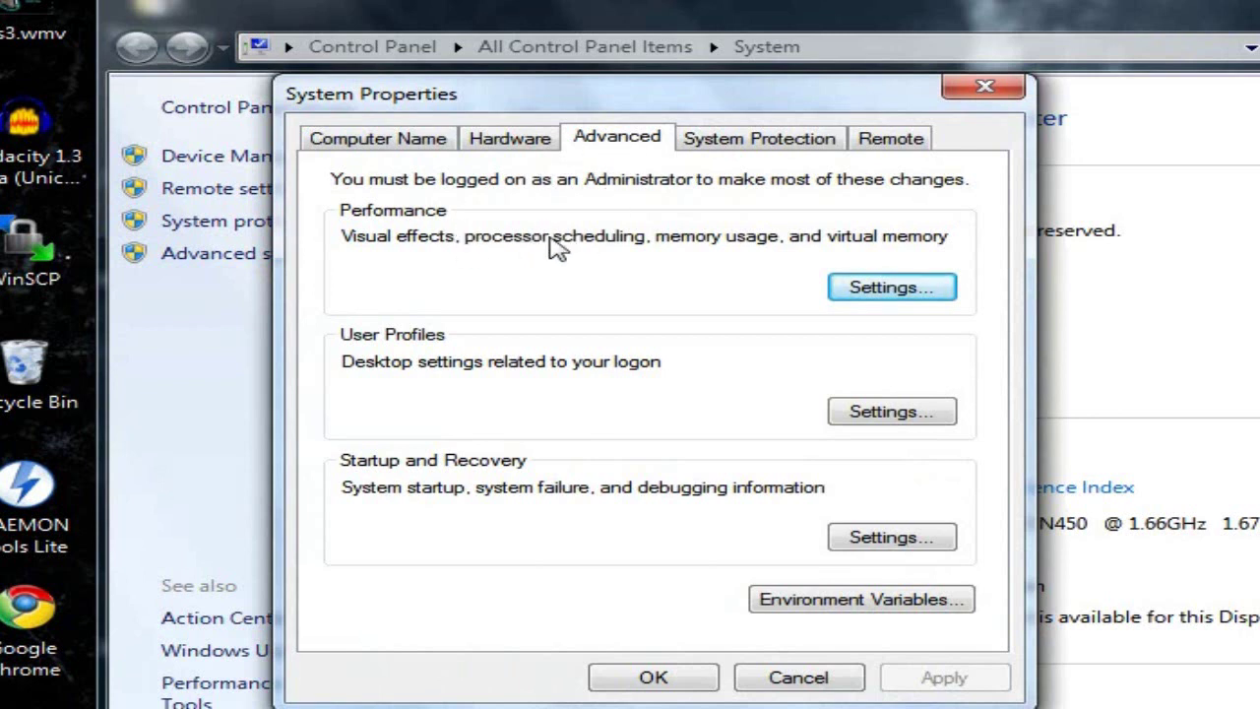
click(888, 293)
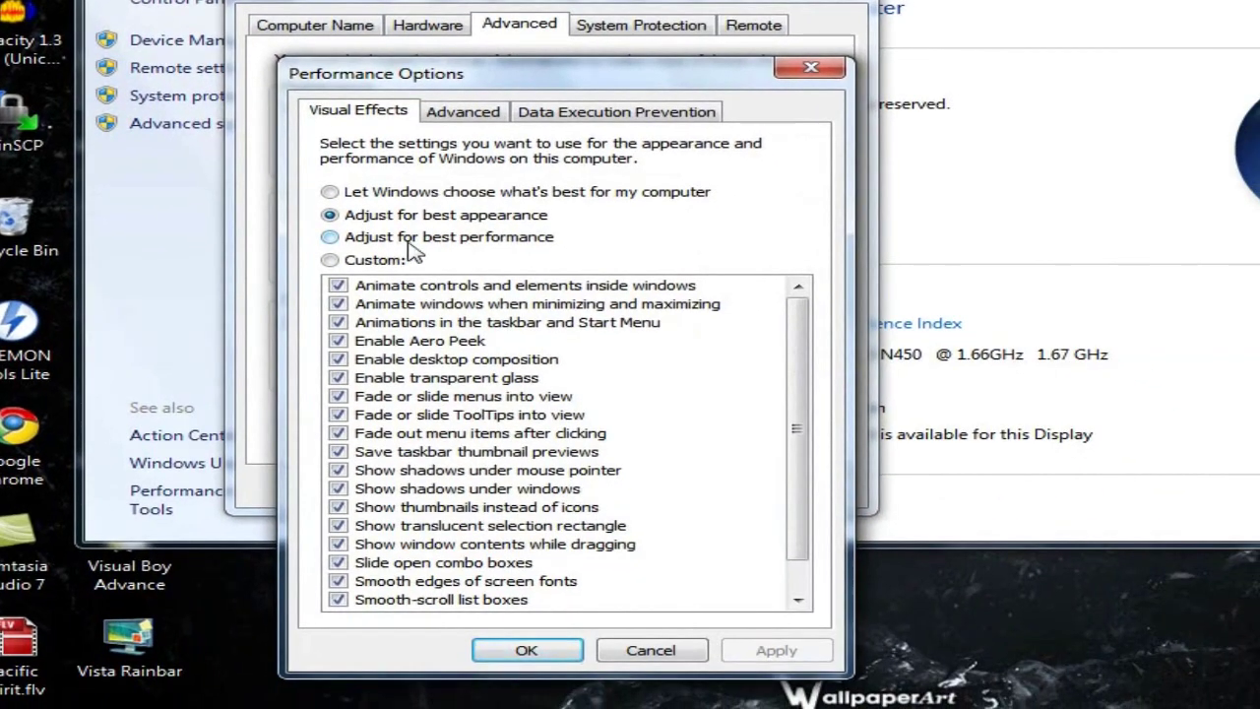
click(406, 240)
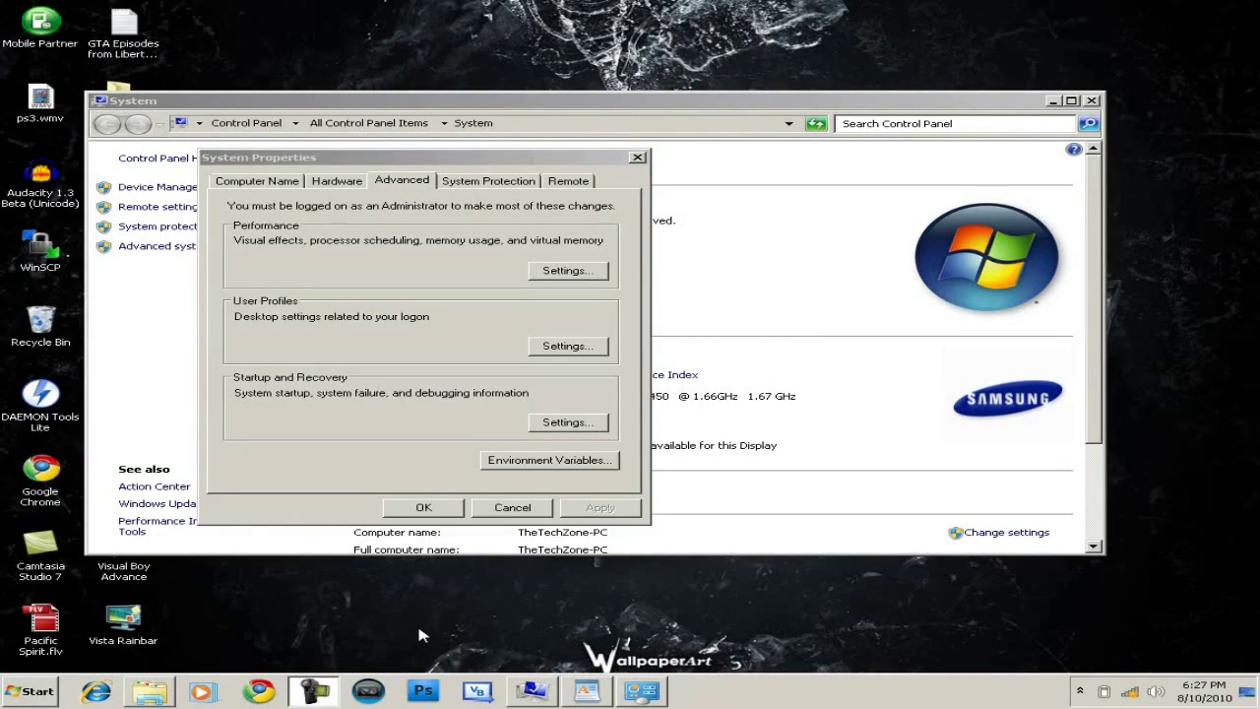
Step: Confirm the best-performance setting with OK in System Properties and close the System window
click(394, 466)
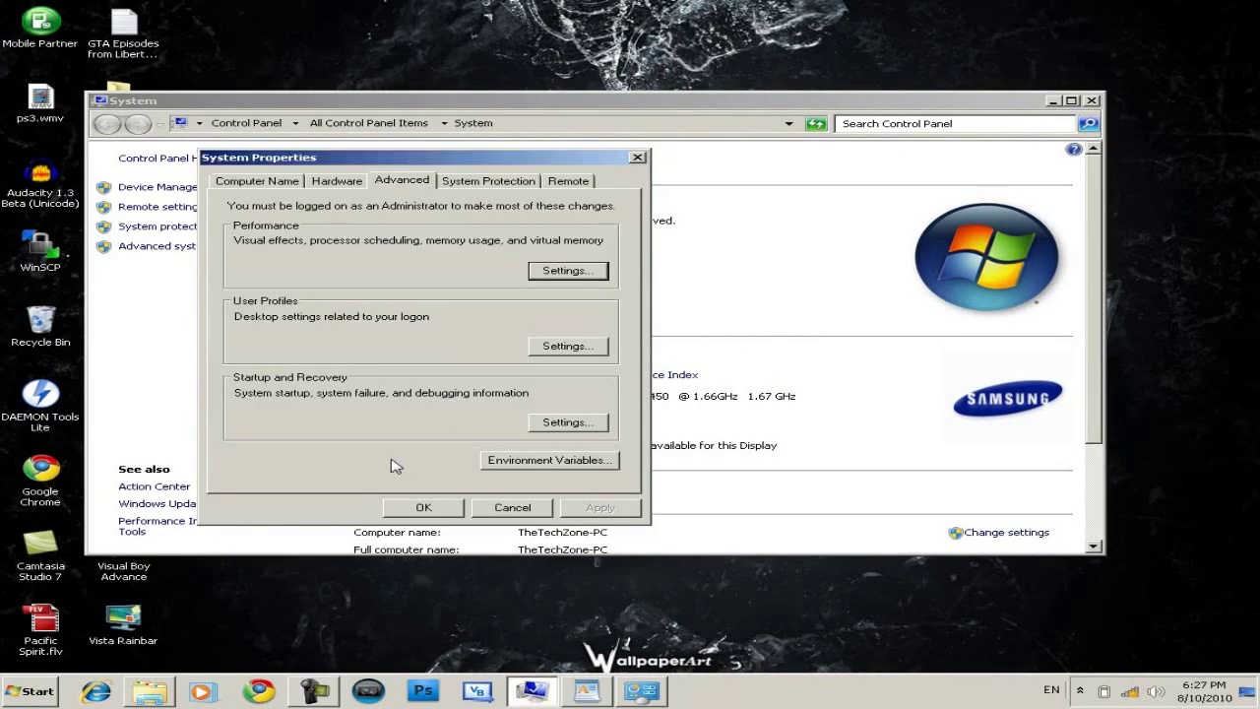
click(414, 508)
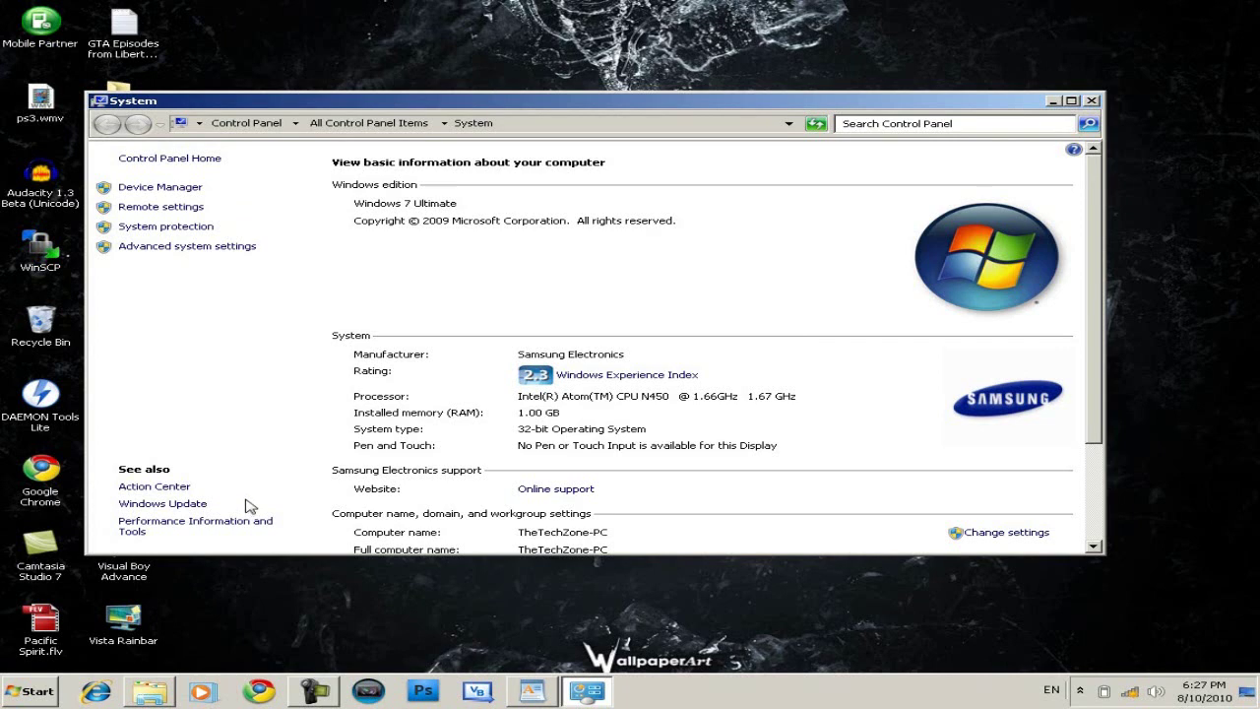
click(1091, 102)
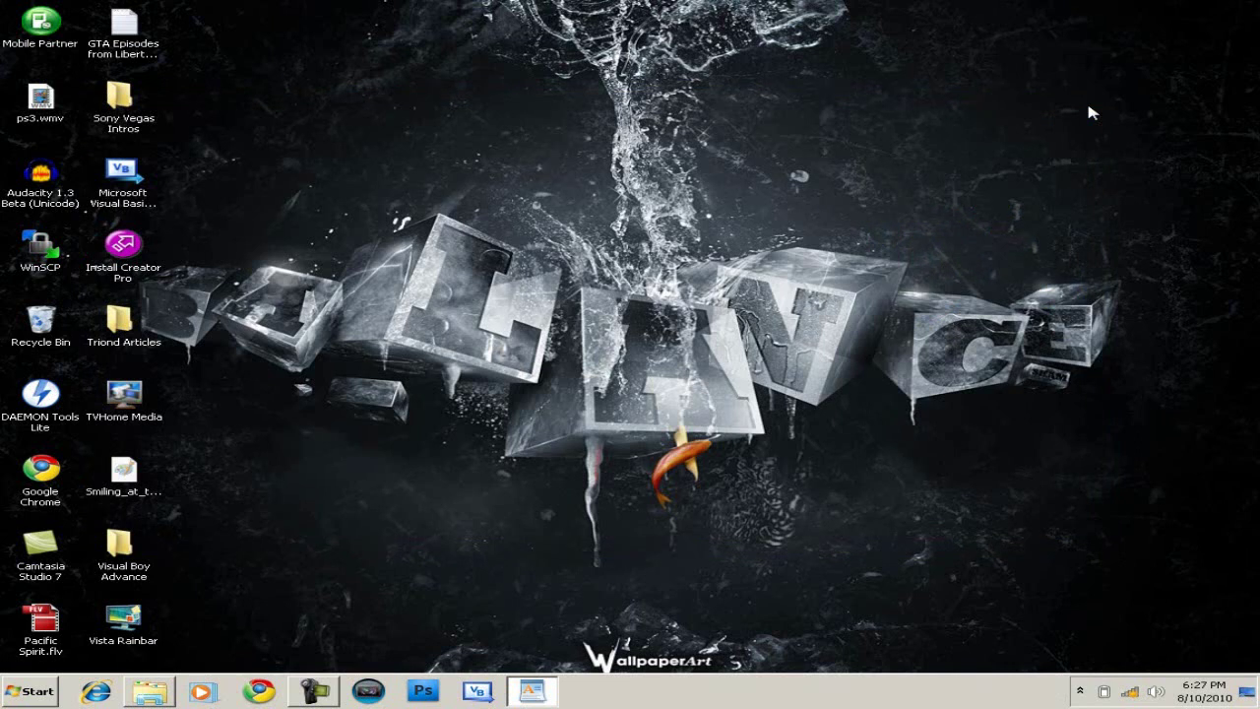
Step: Change the desktop background to solid blue from the Solid Colors location and save it
right_click(892, 179)
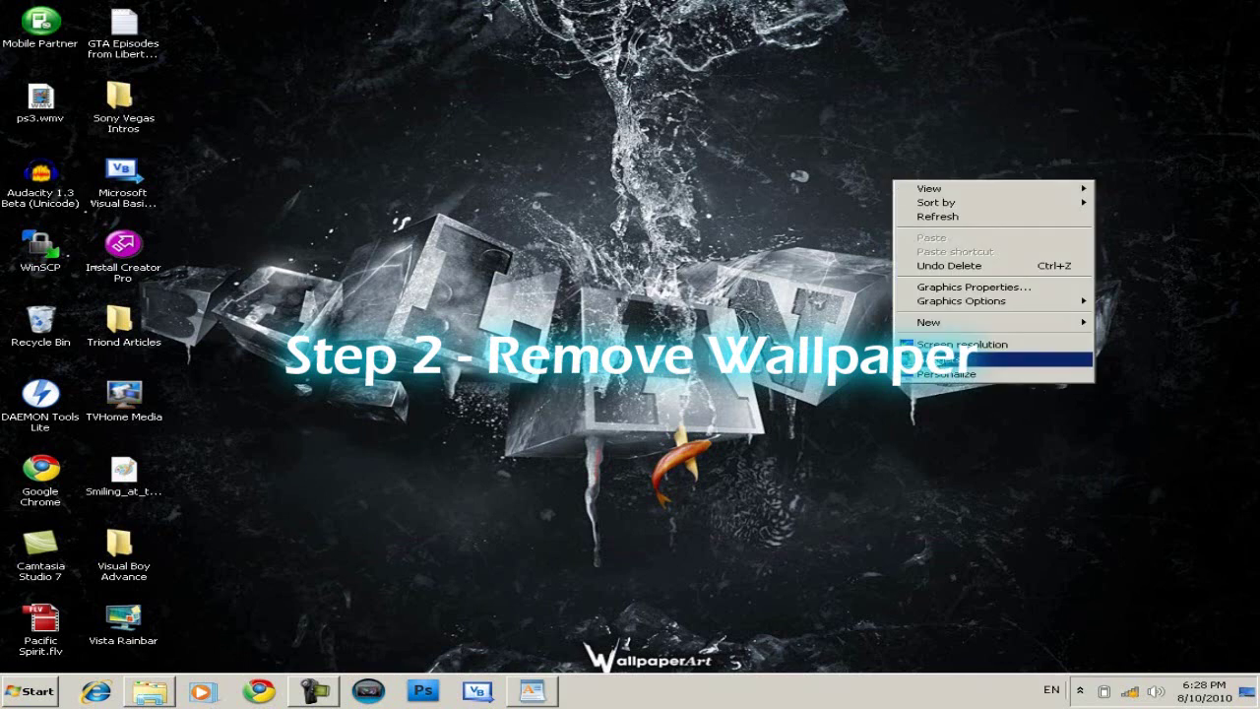
click(940, 374)
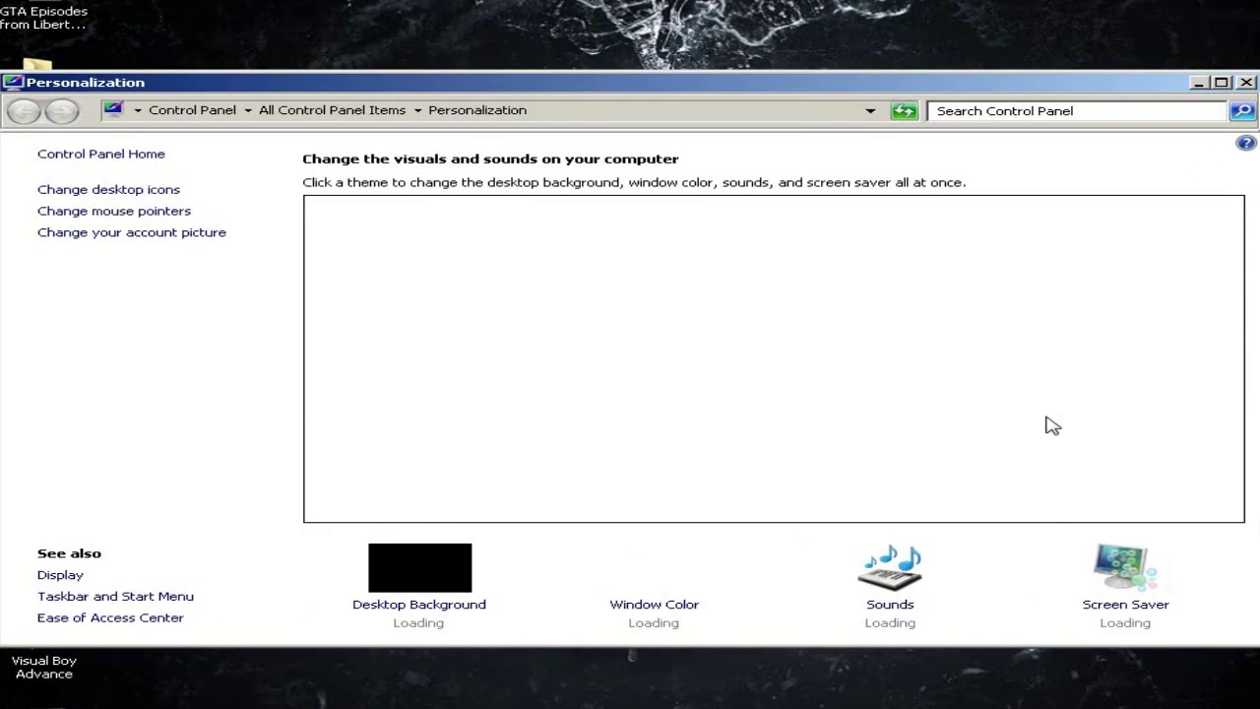
click(413, 602)
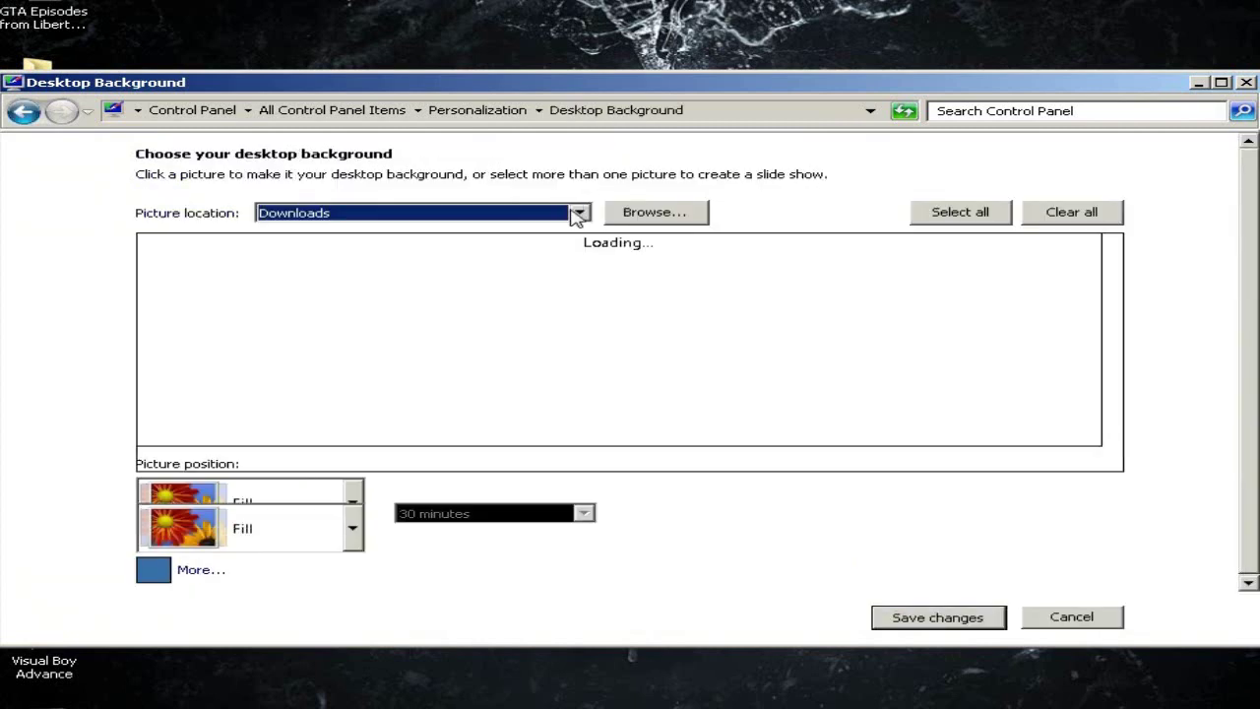
click(579, 212)
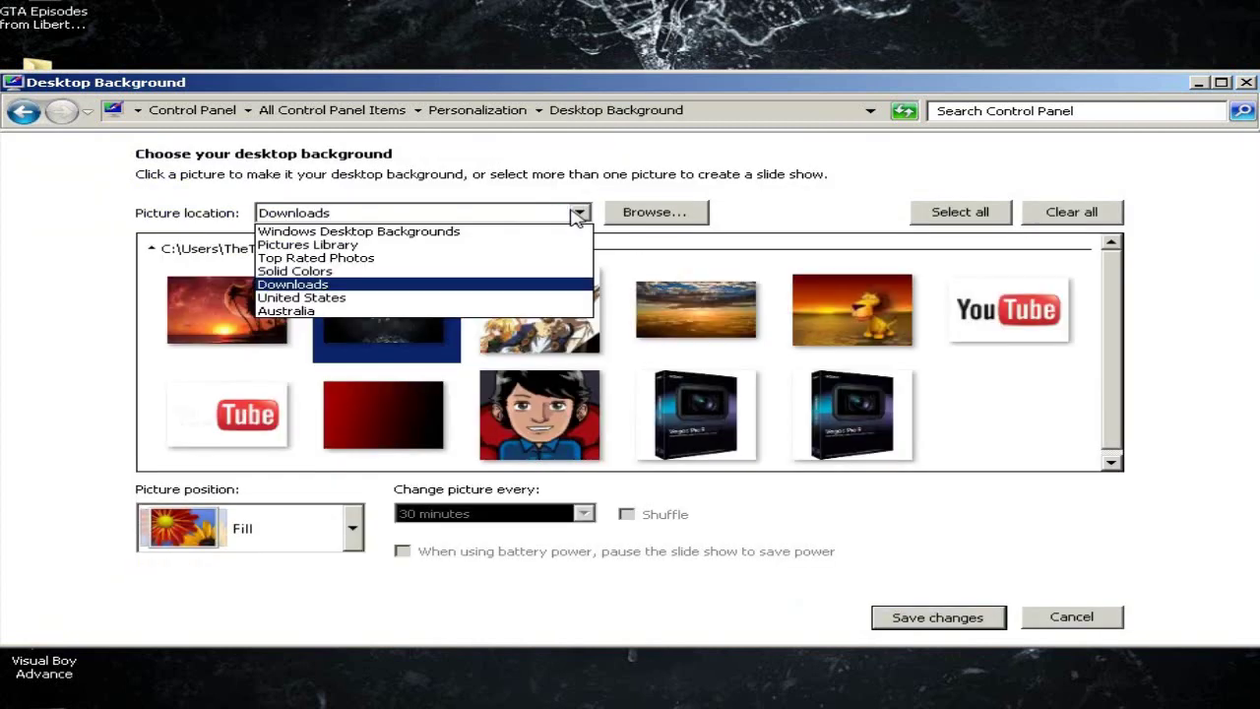
click(467, 279)
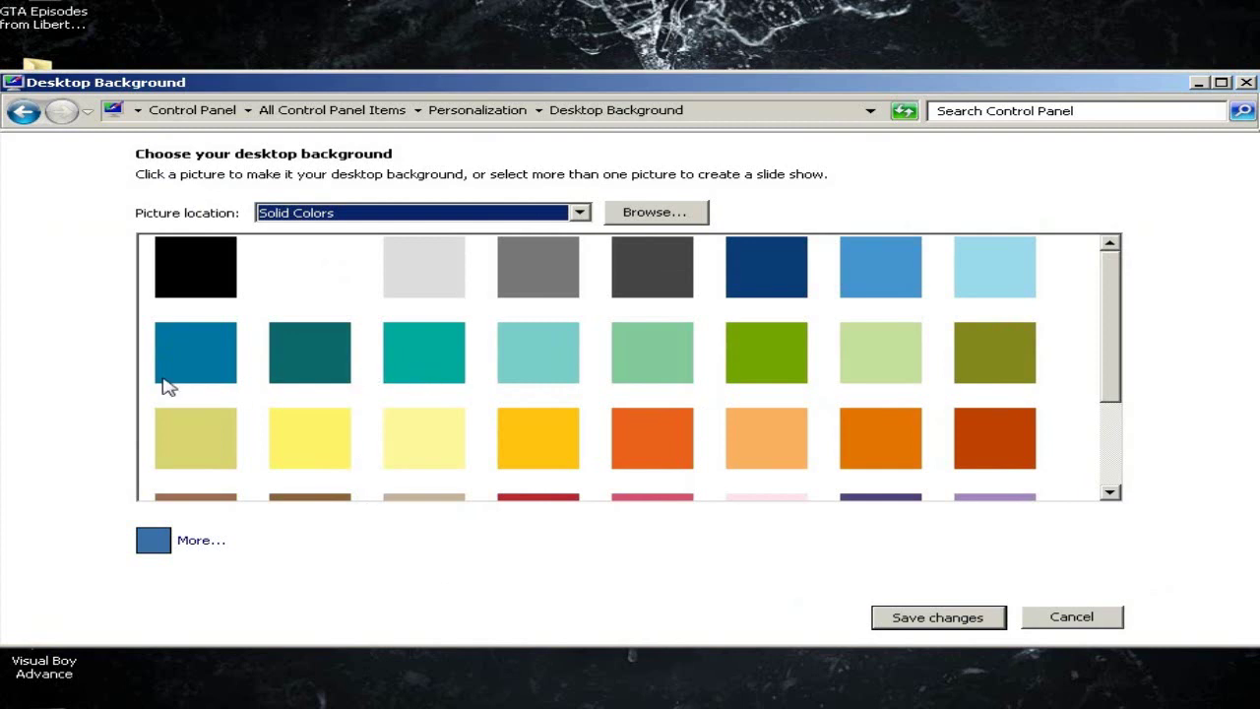
click(182, 344)
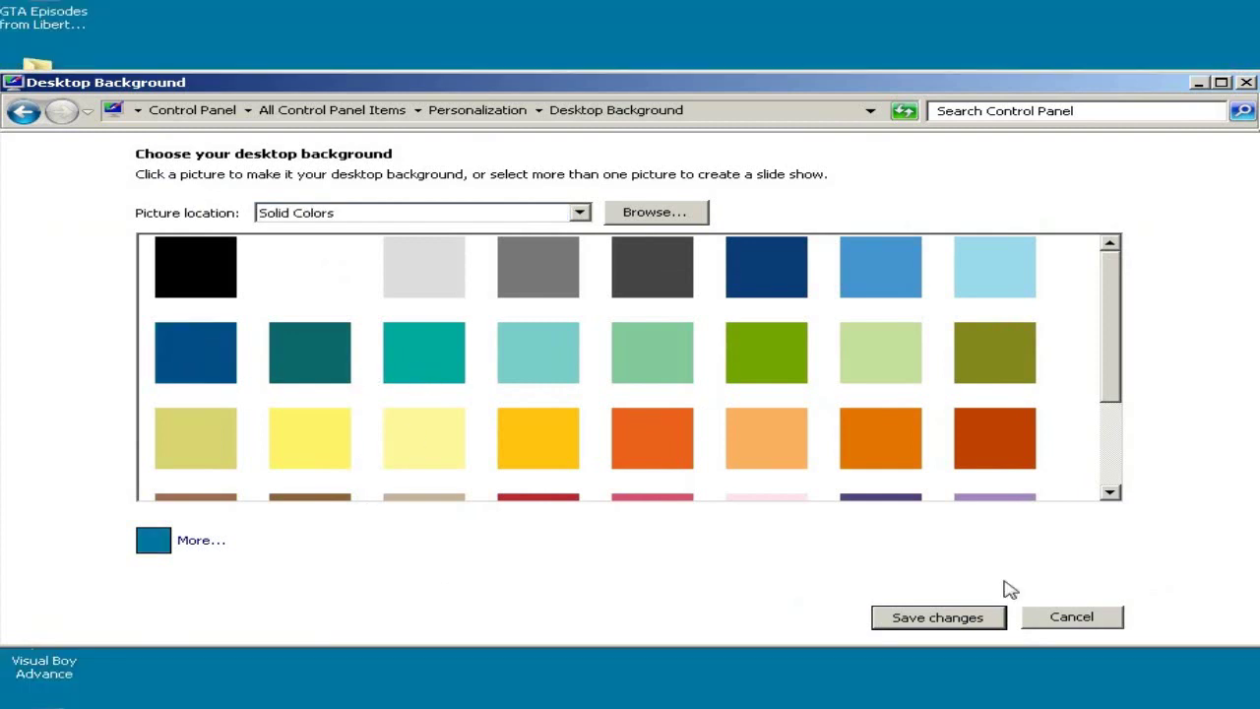
click(906, 630)
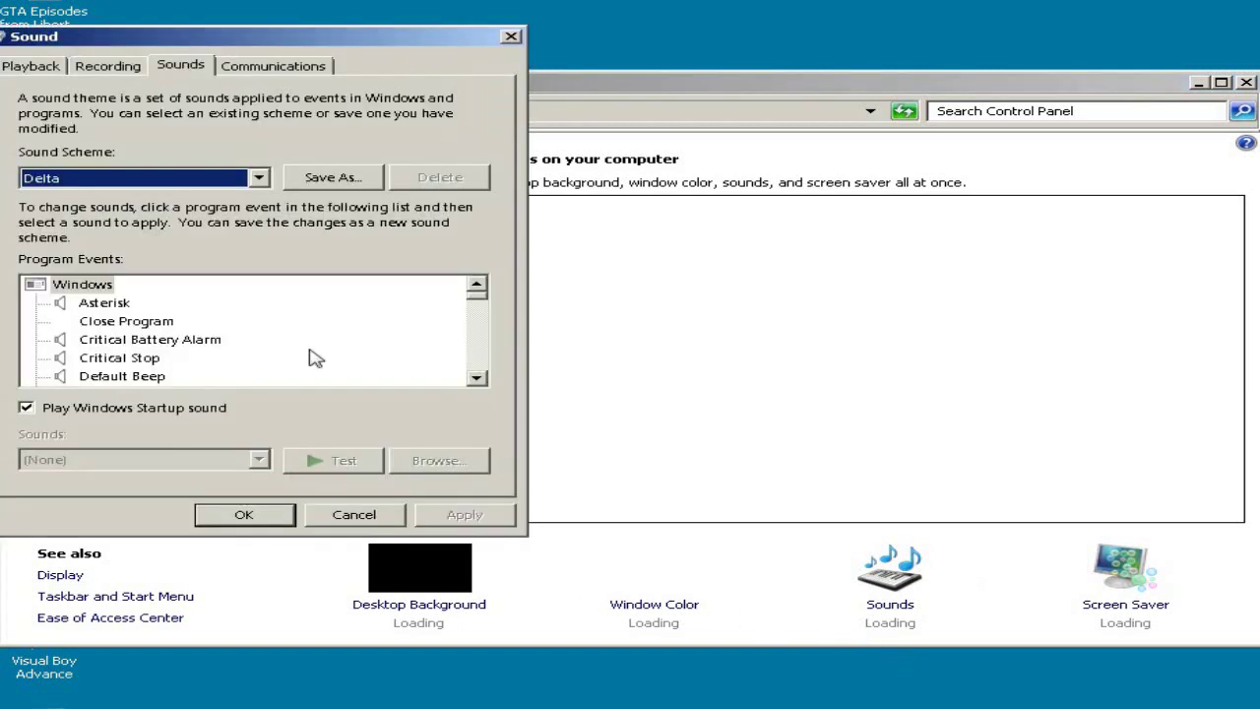
Step: Select the No Sounds scheme, then cancel so the Delta sound scheme stays in place
click(218, 185)
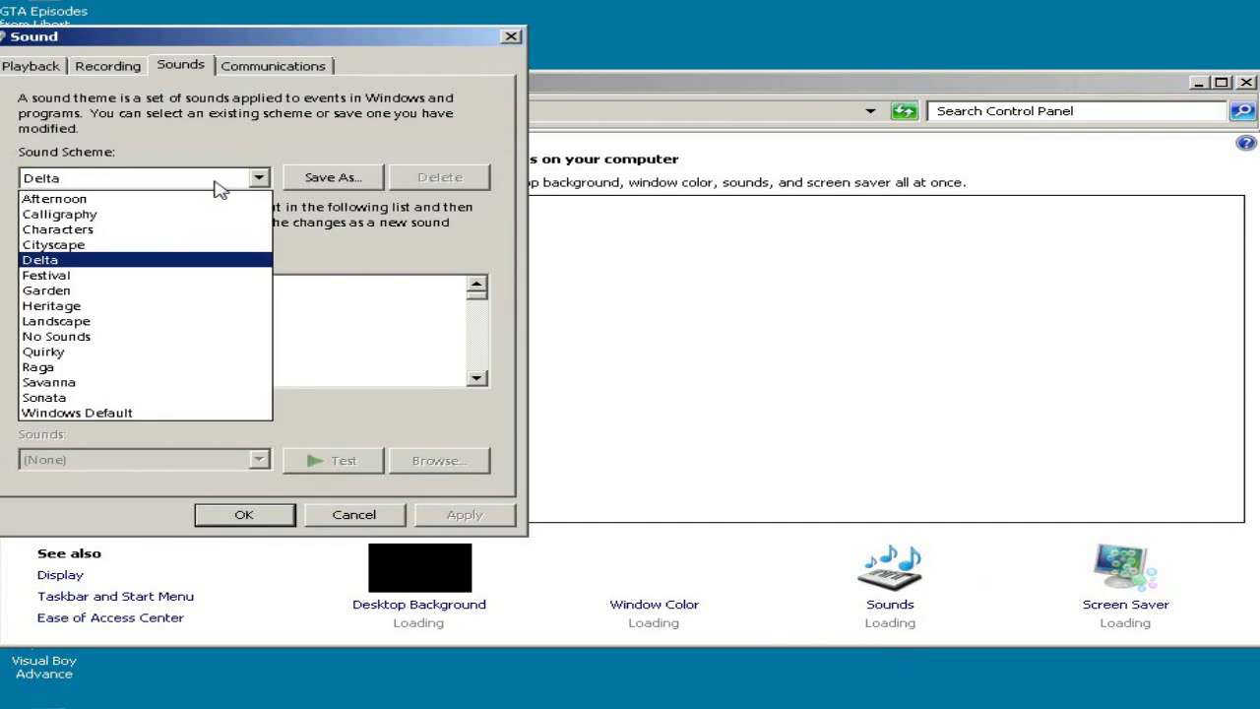
click(98, 337)
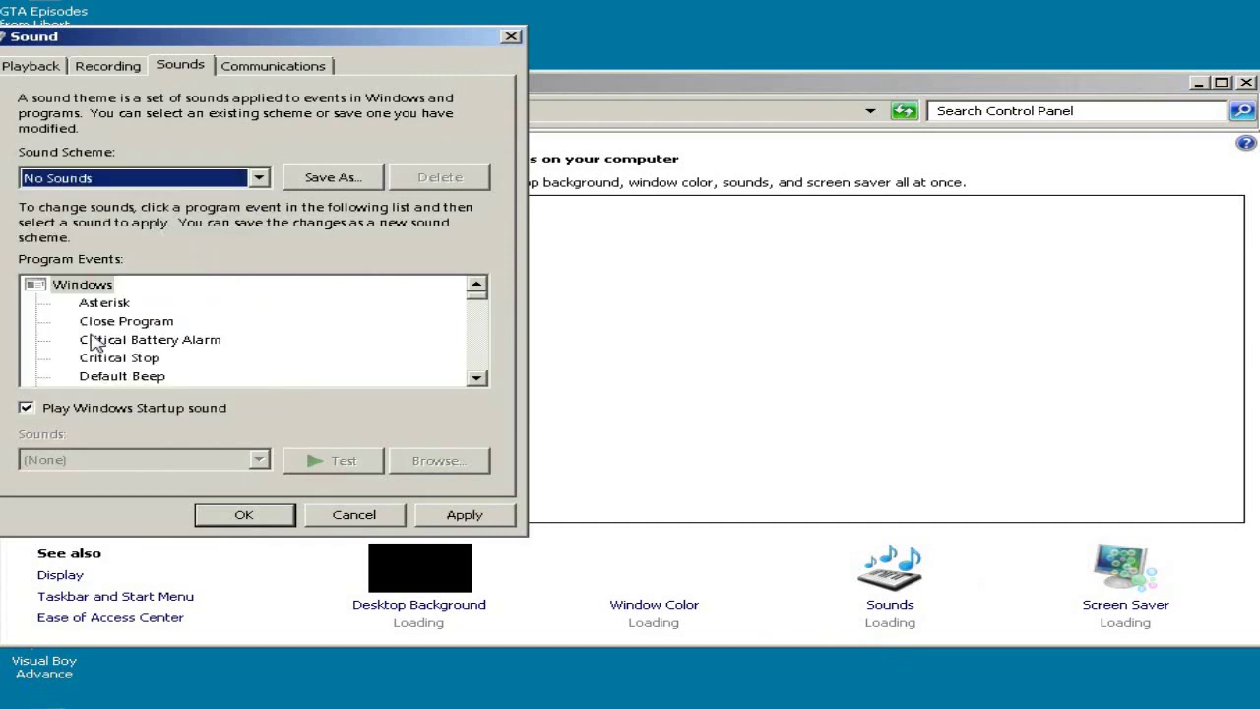
click(352, 515)
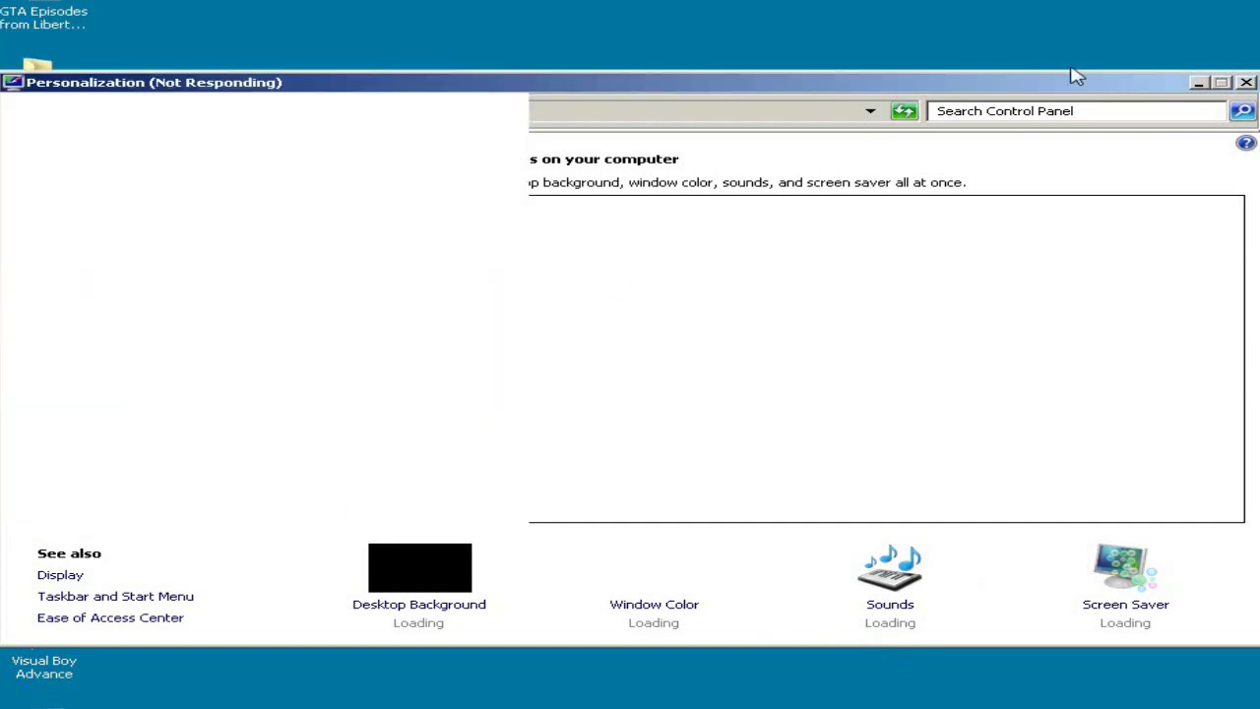
Step: Minimize and restore the Personalization window, then close it
click(1197, 80)
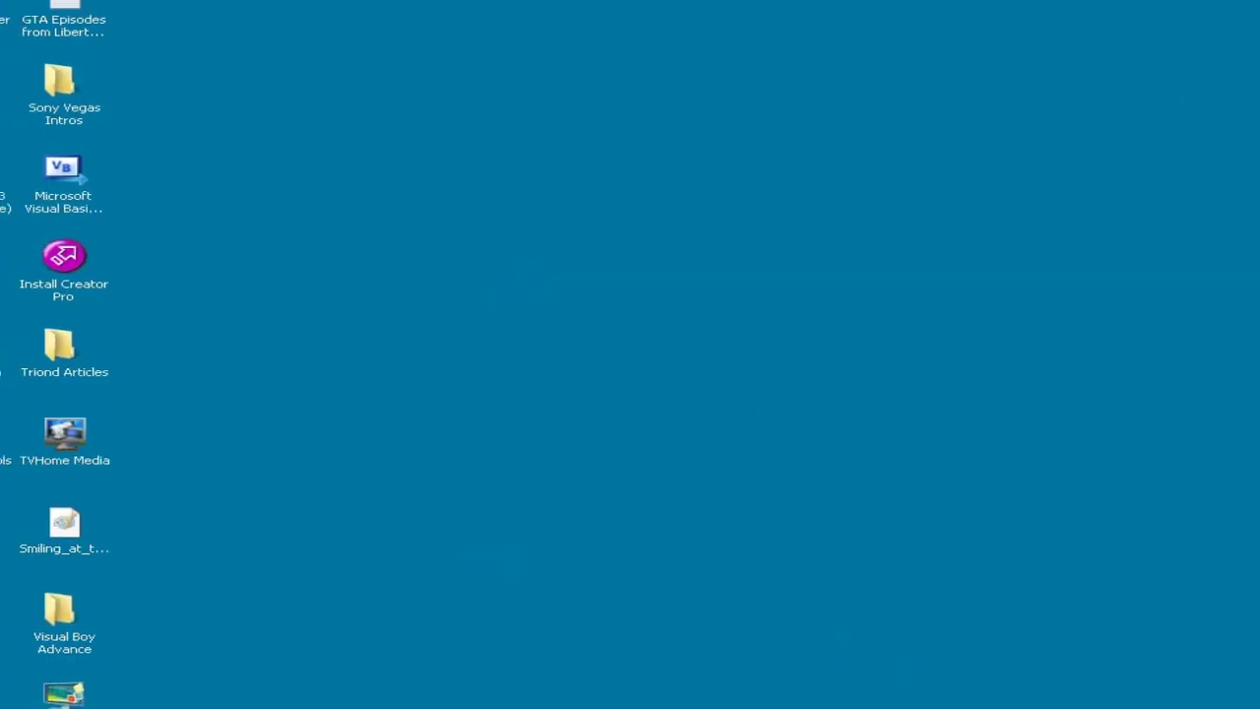
click(589, 690)
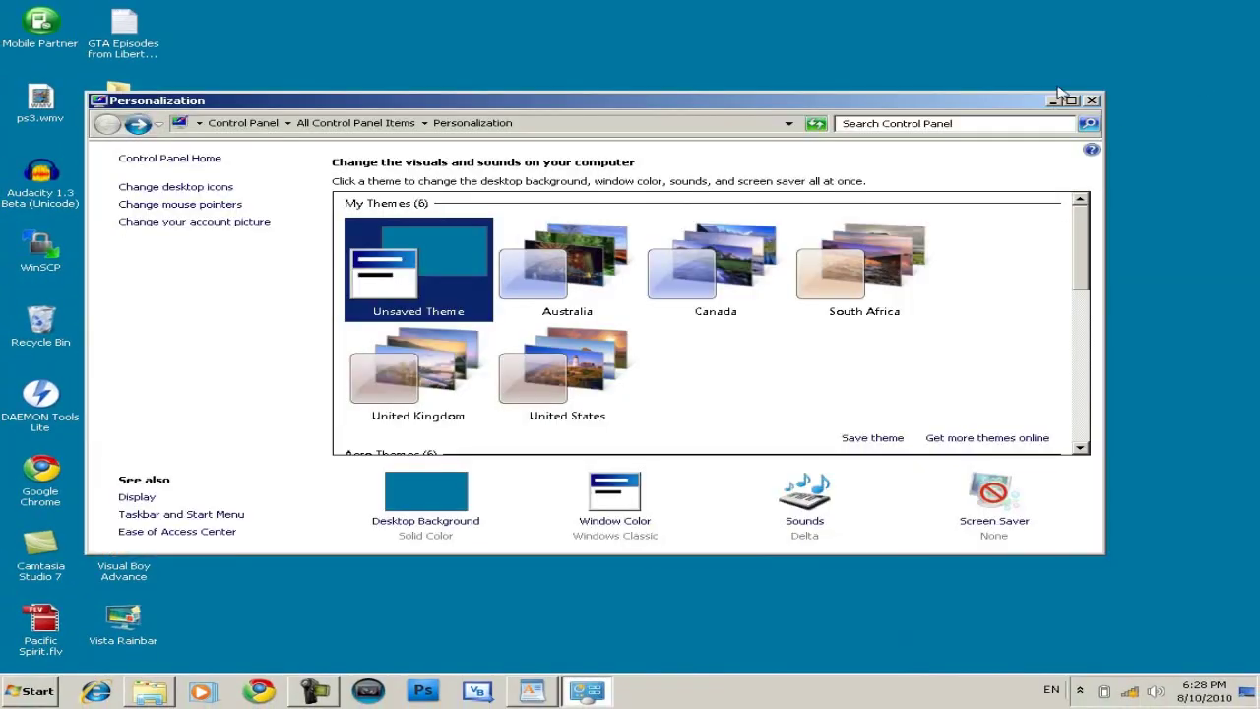
click(1090, 101)
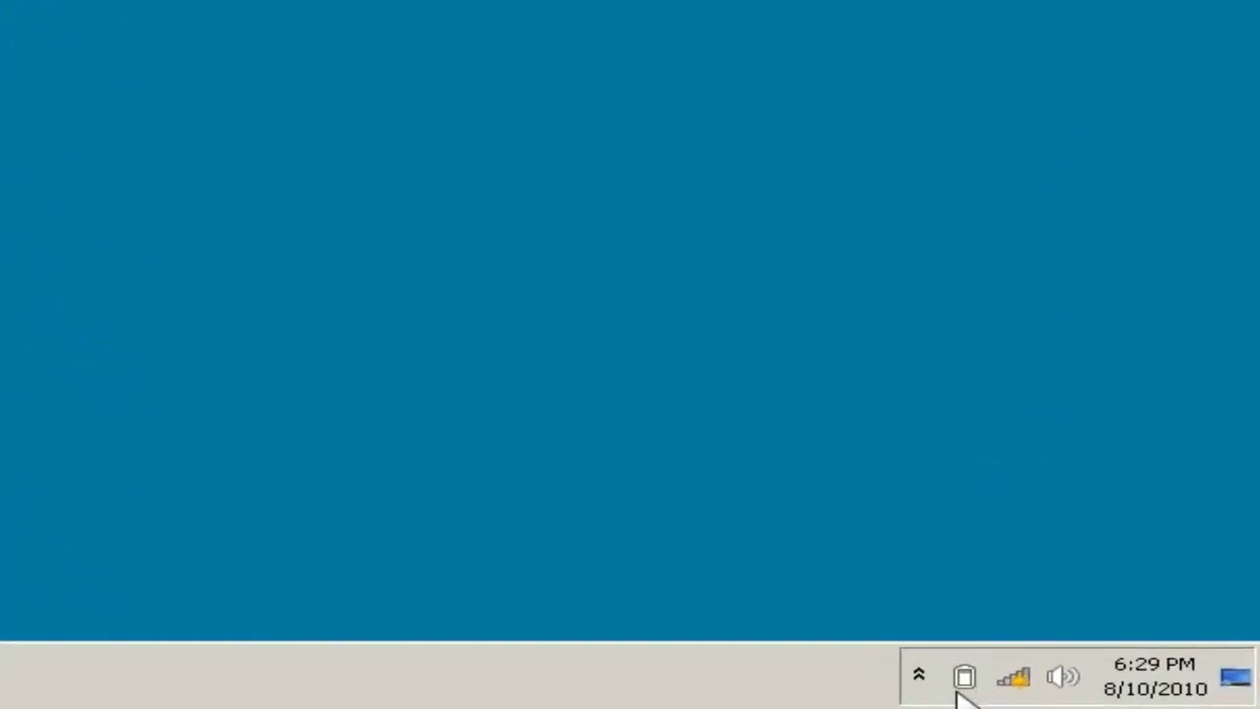
Step: Open the battery tray icon's menu of brightness, power options and Mobility Center shortcuts
mouse_move(962, 693)
right_click(965, 691)
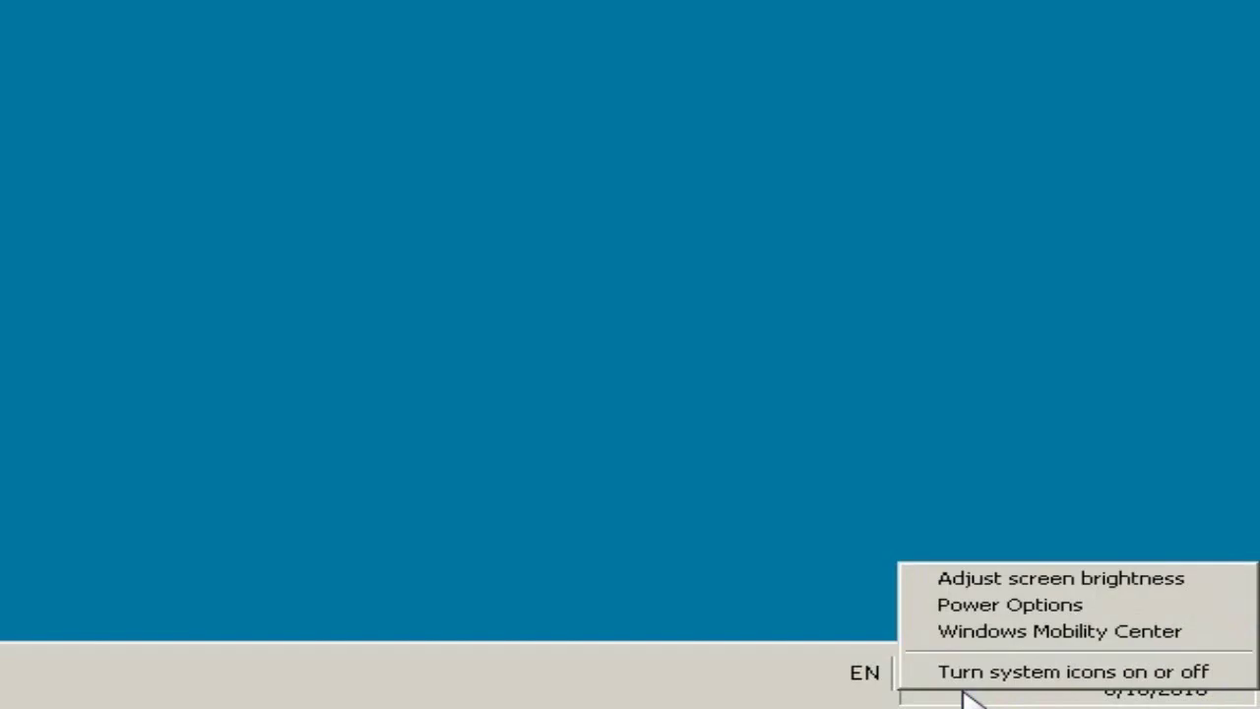
Step: Open Power Options from the battery menu, check High performance is selected, and close it
click(980, 616)
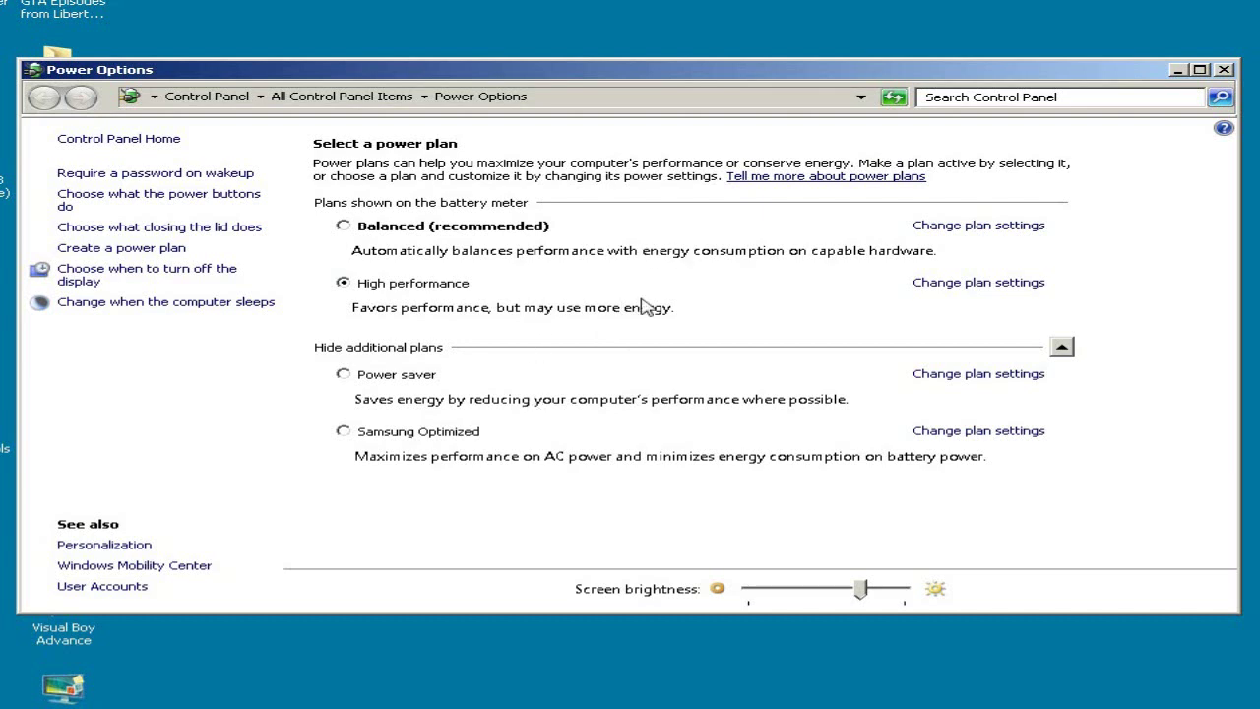
click(1225, 70)
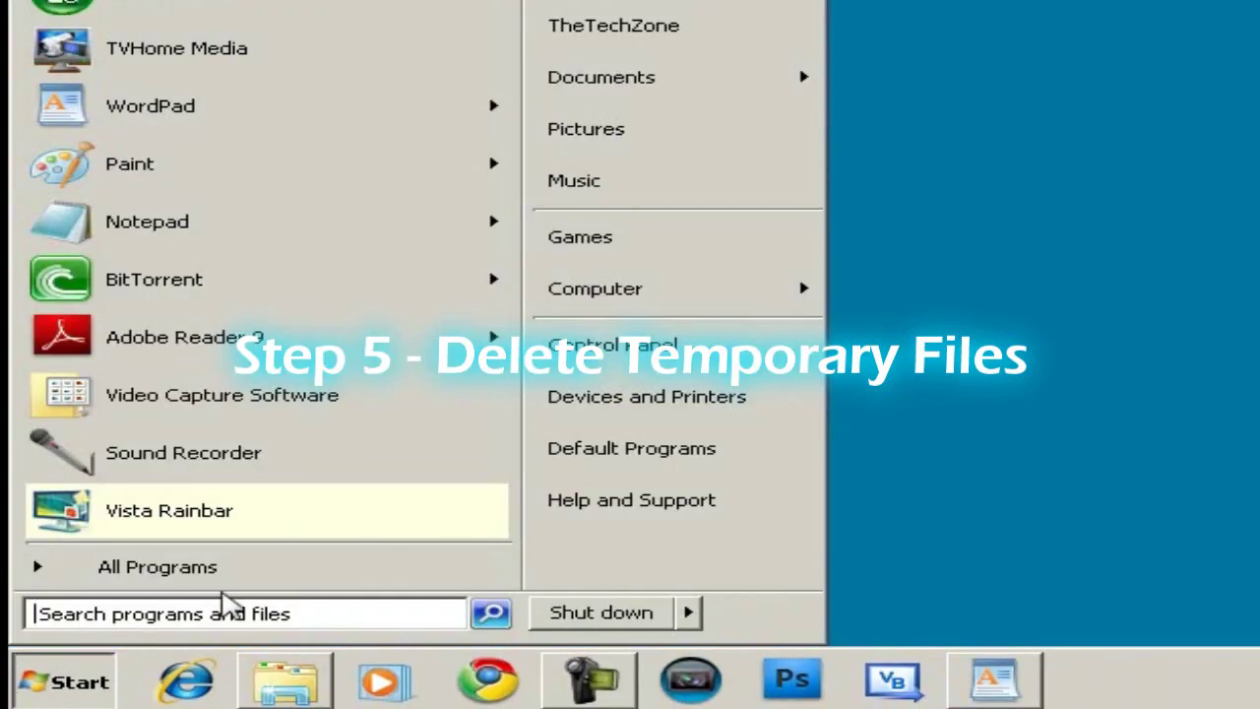
Step: Search %TEMP% in the Start menu, fixing a typo, to open the Temp folder
click(267, 612)
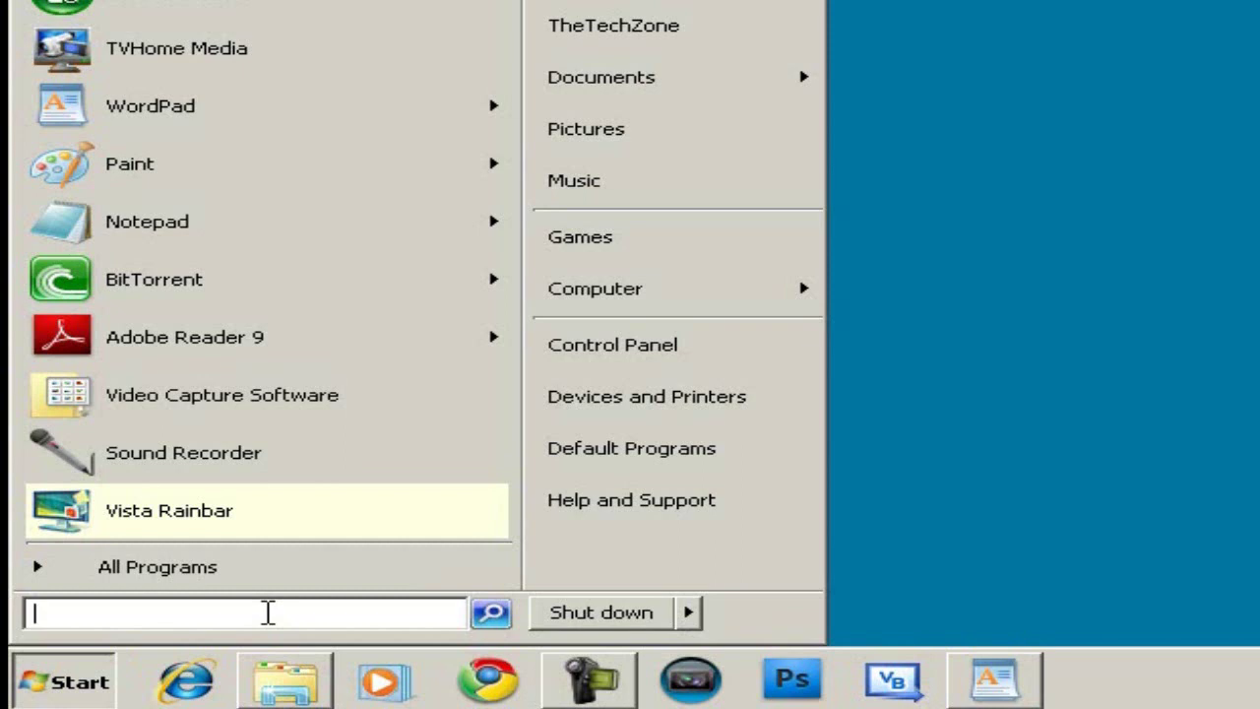
text(%)
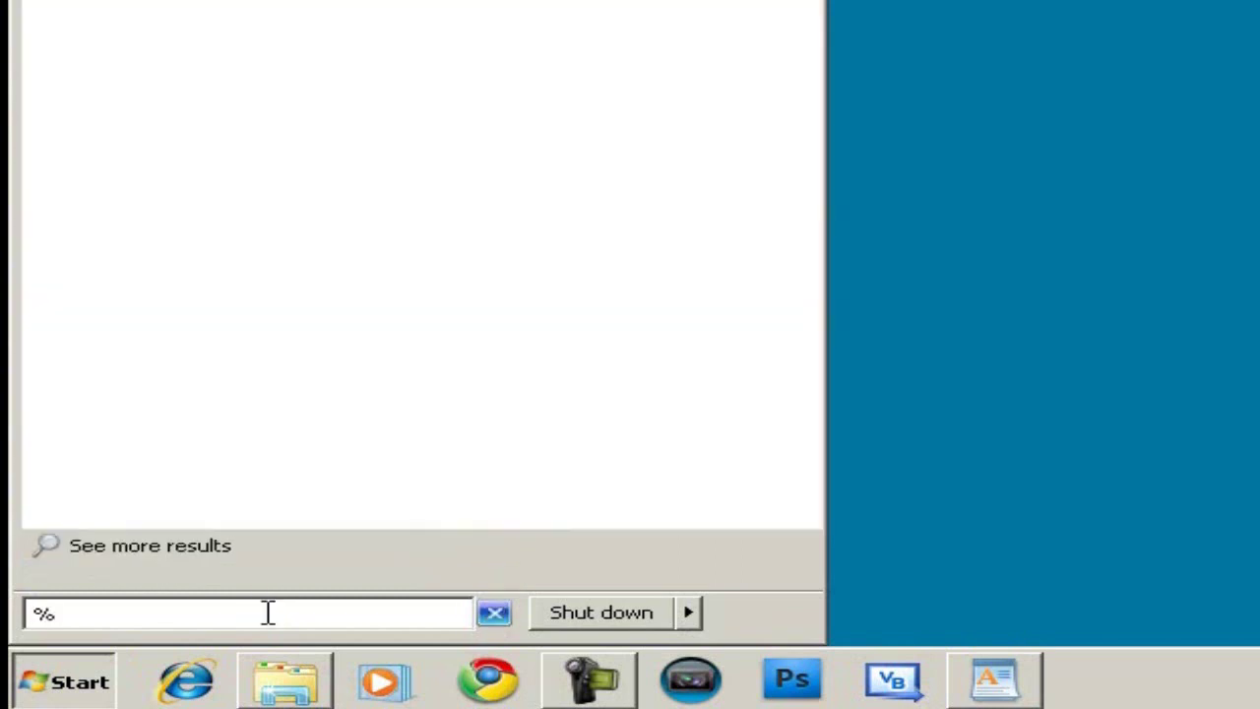
text(TEMPO)
key(BackSpace)
text(%)
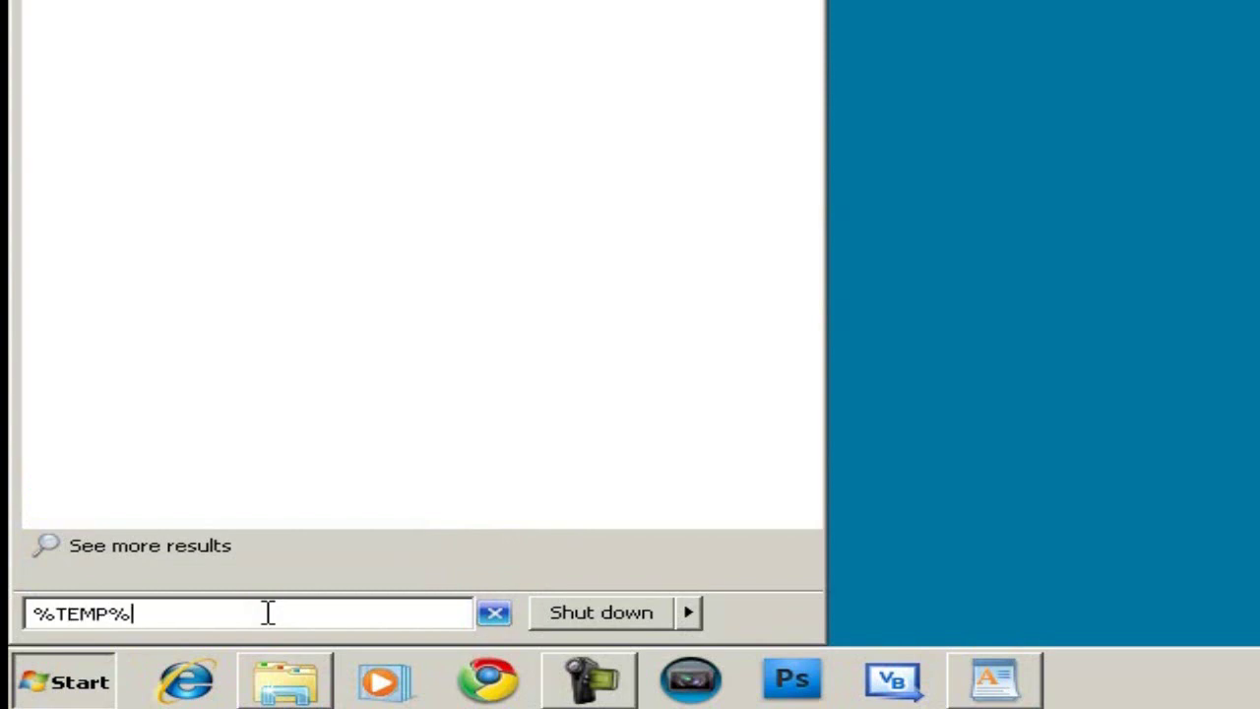
key(Return)
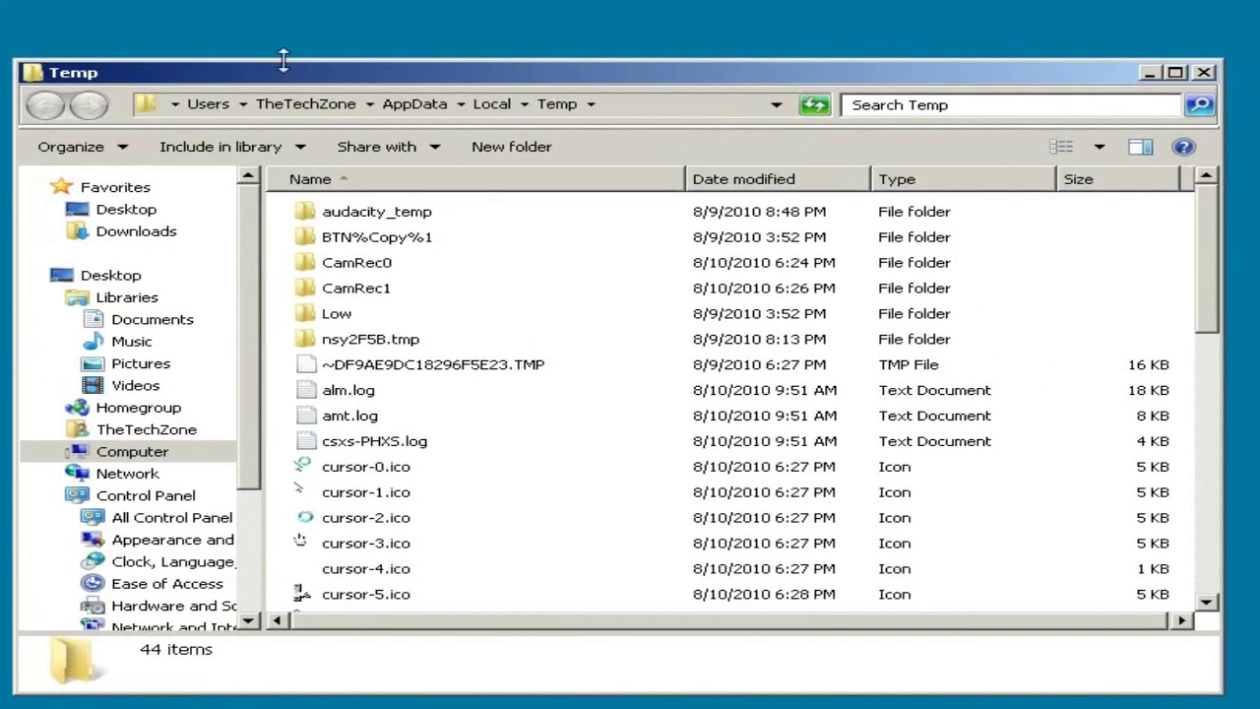
Step: Select the audacity_temp folder, scroll through the Temp folder's files, and close the window
click(412, 212)
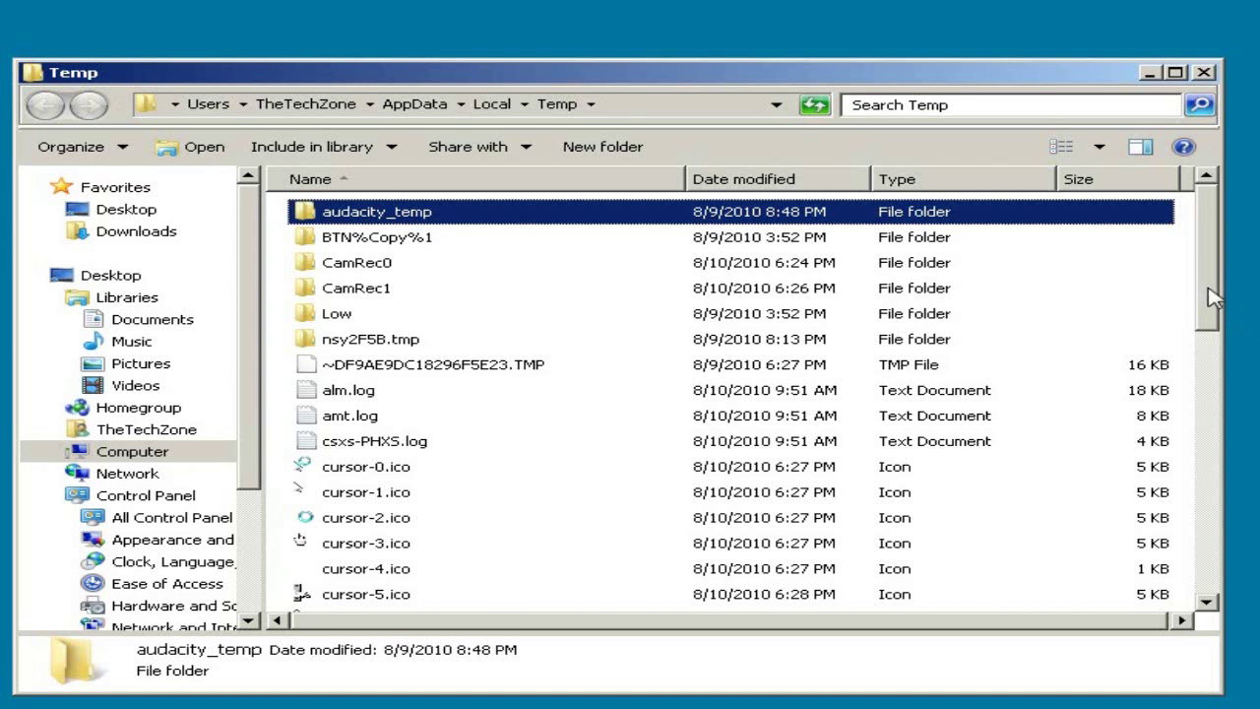
scroll(1215, 290, down, 3)
scroll(1219, 508, down, 5)
scroll(1218, 562, up, 8)
scroll(1191, 394, down, 10)
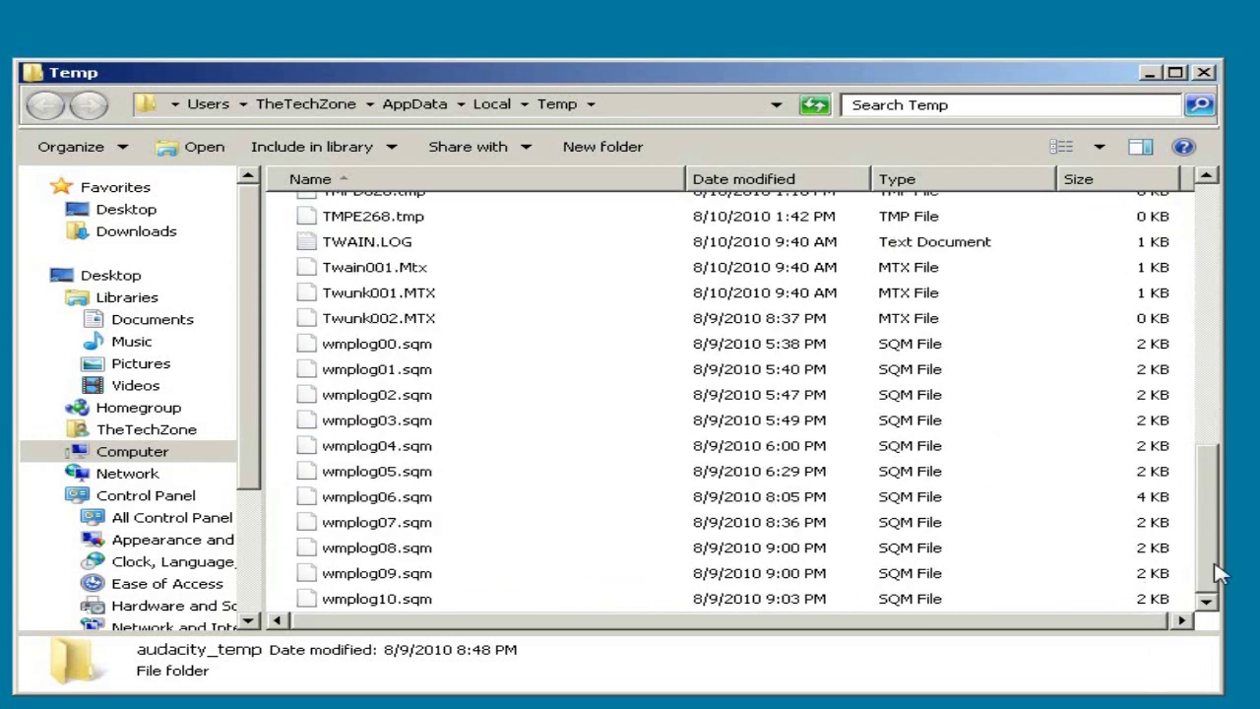
drag(1218, 577, 1197, 241)
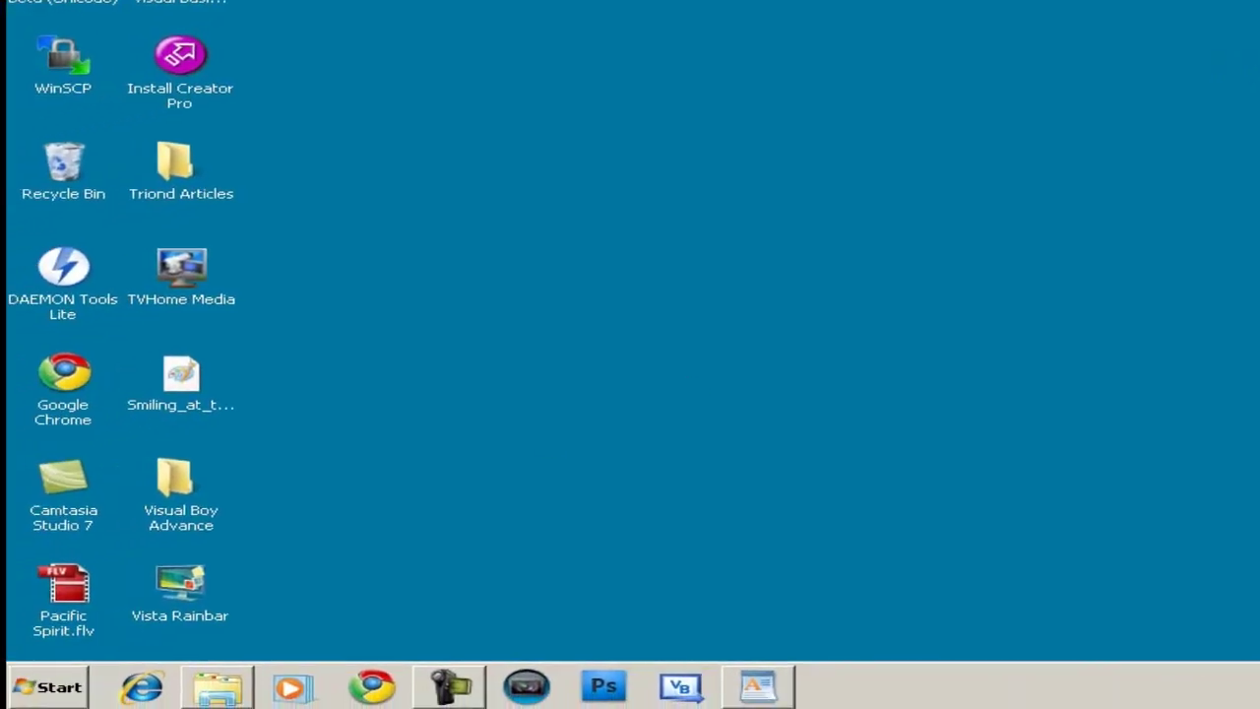
Step: Run MSCONFIG from the Start menu search box to open System Configuration
click(28, 694)
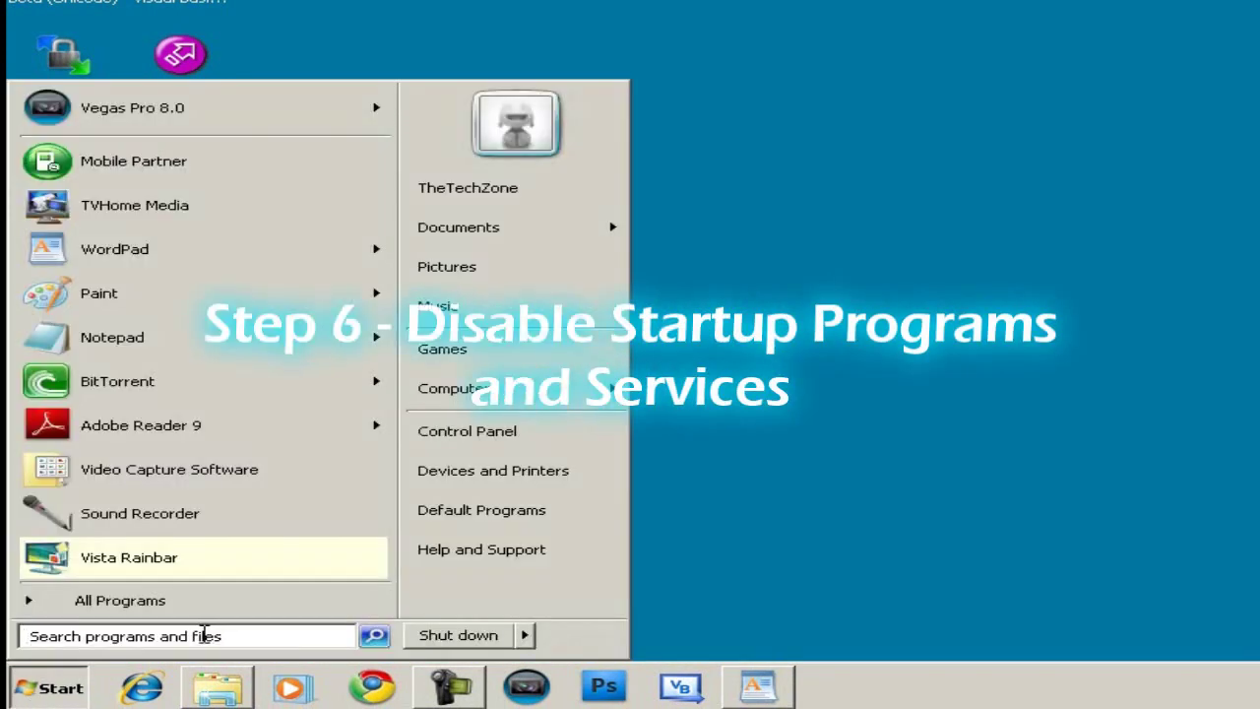
click(209, 635)
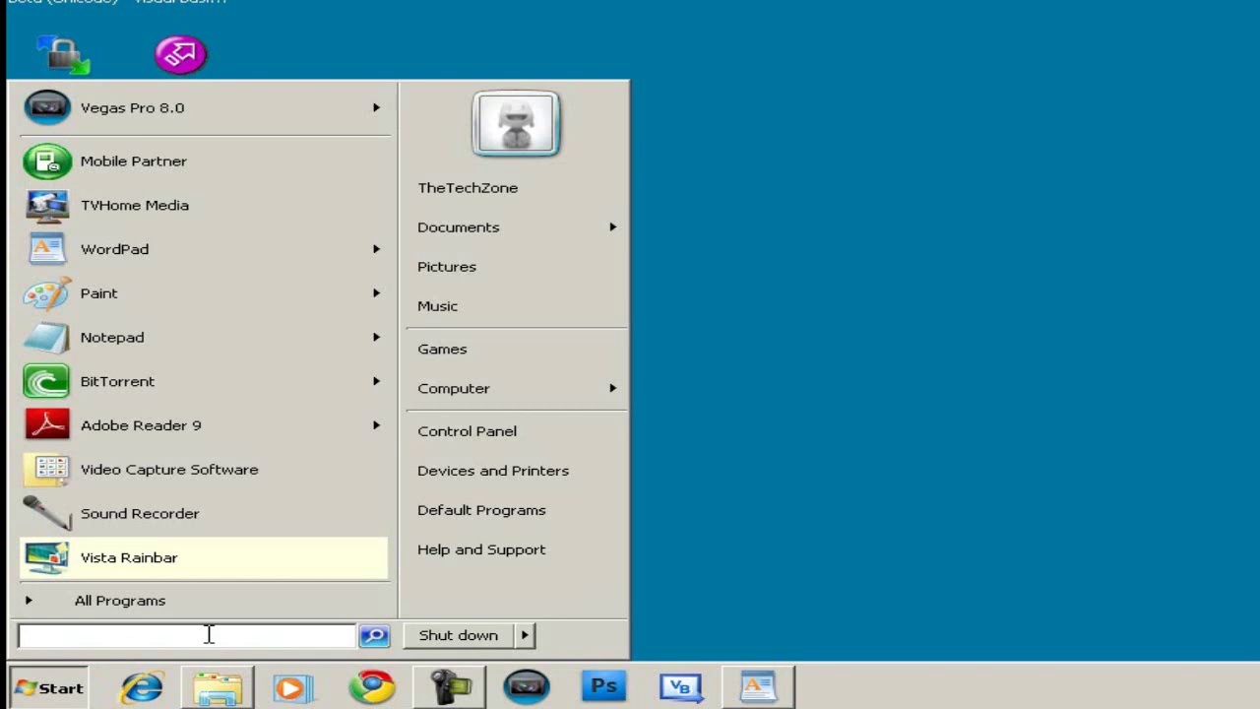
text(MSCONFIG)
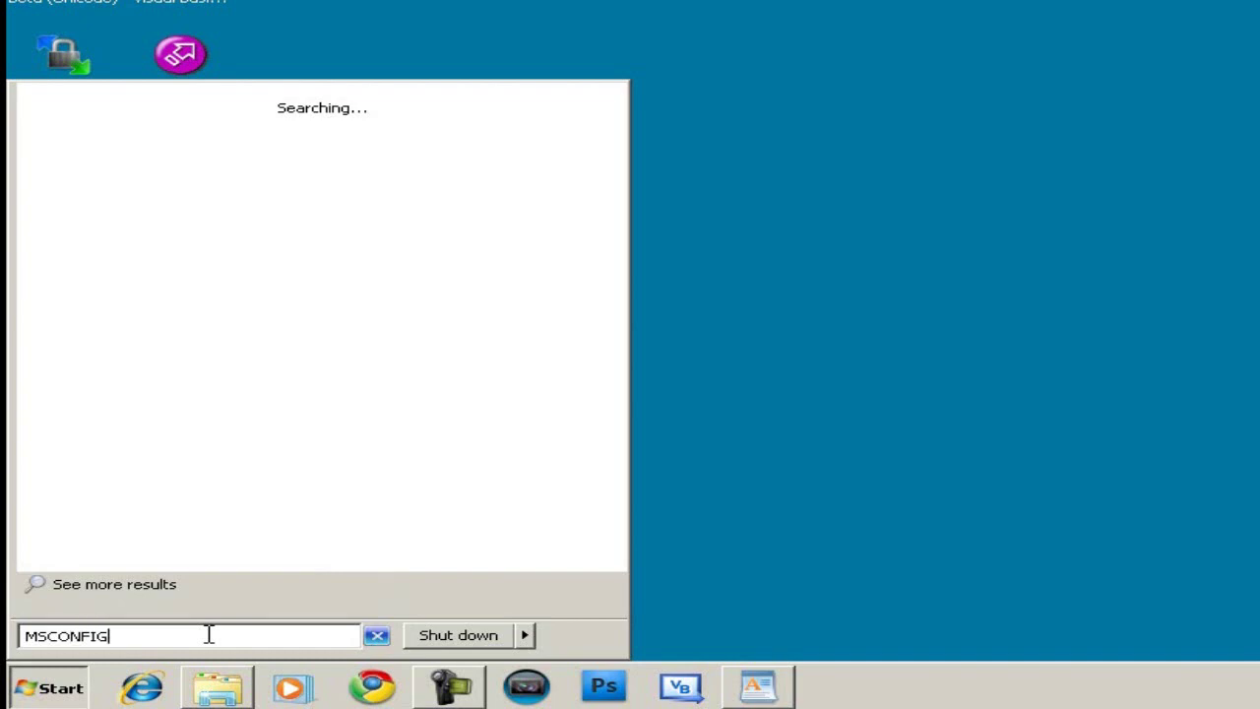
key(Return)
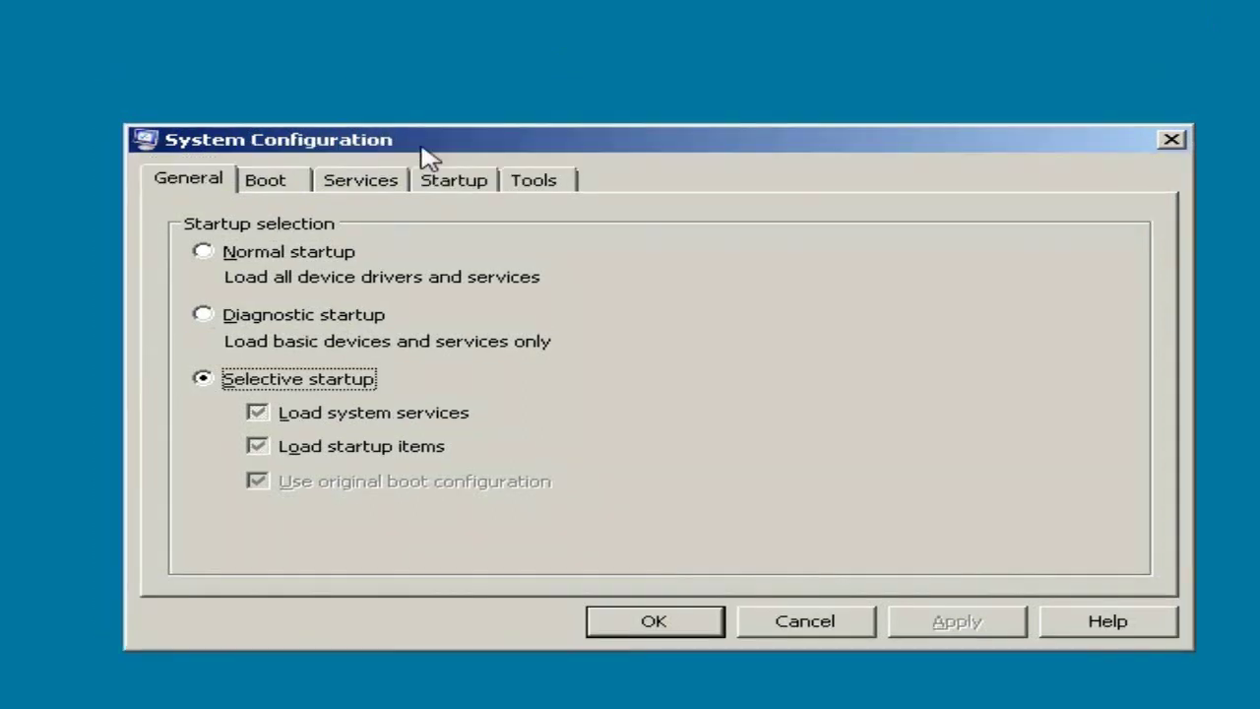
Step: Review the programs on the Startup tab, then cancel out of System Configuration
click(435, 152)
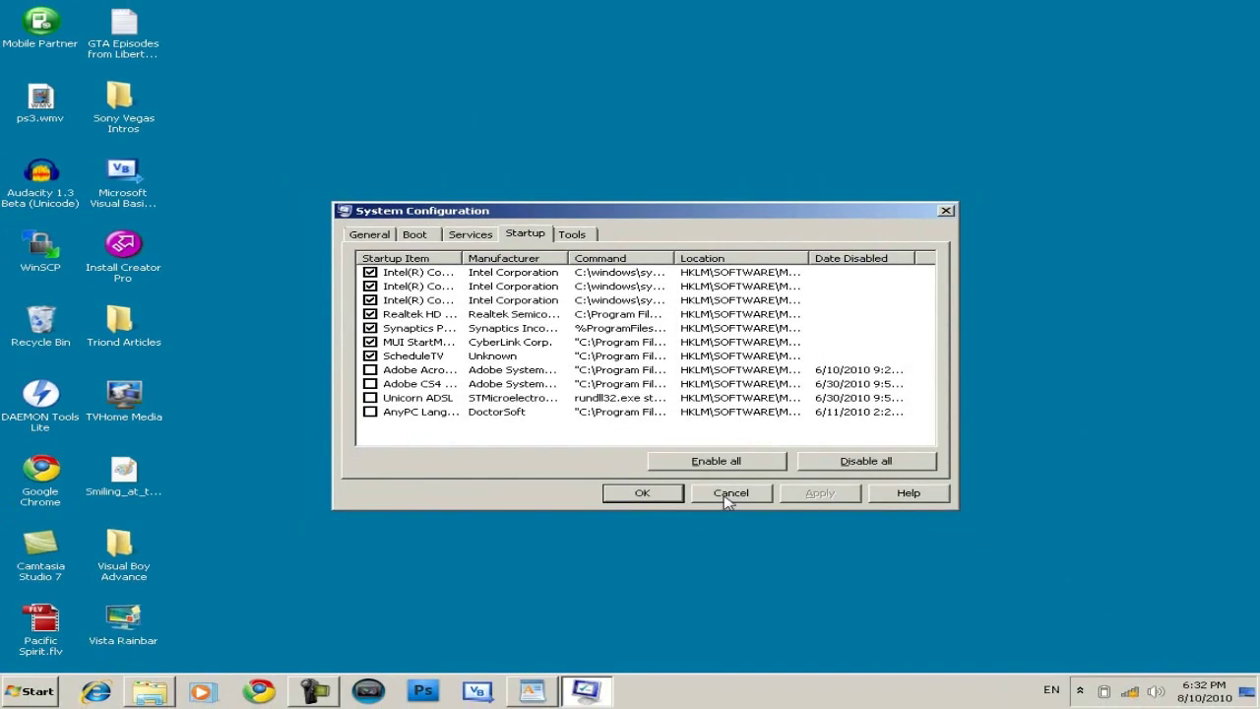
click(798, 632)
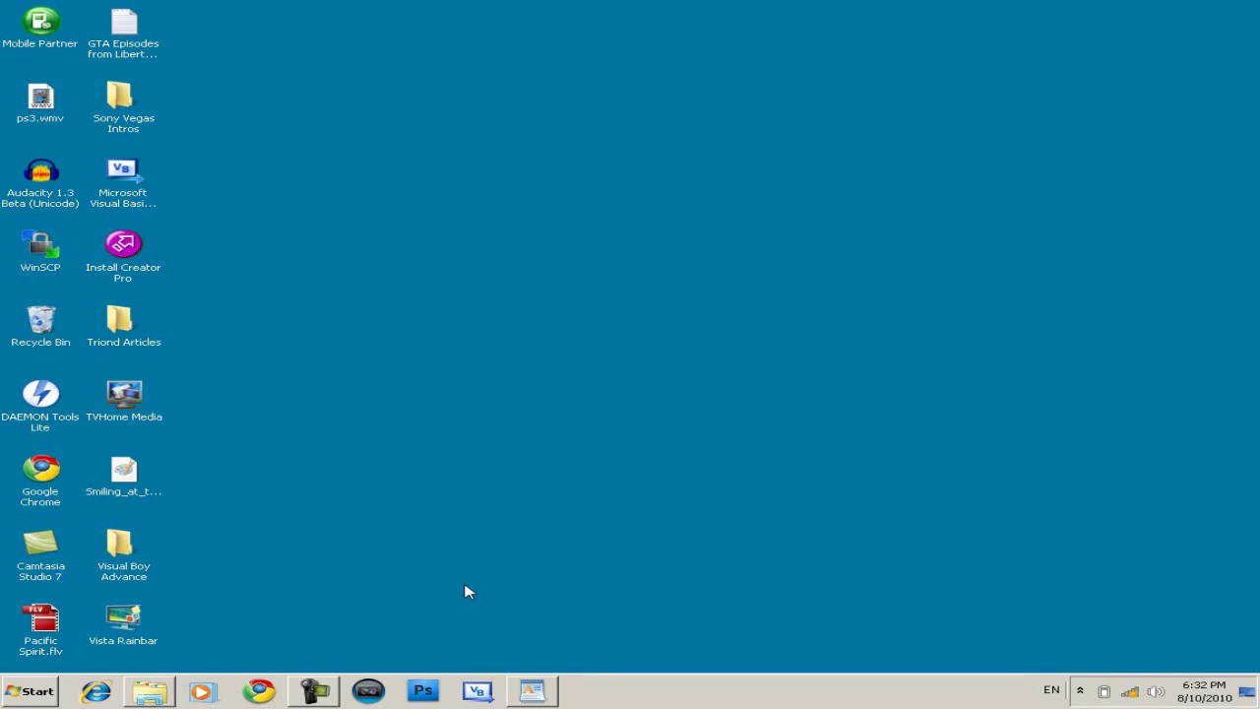
Step: Open Programs and Features from the Start menu's Control Panel to list installed programs
click(10, 697)
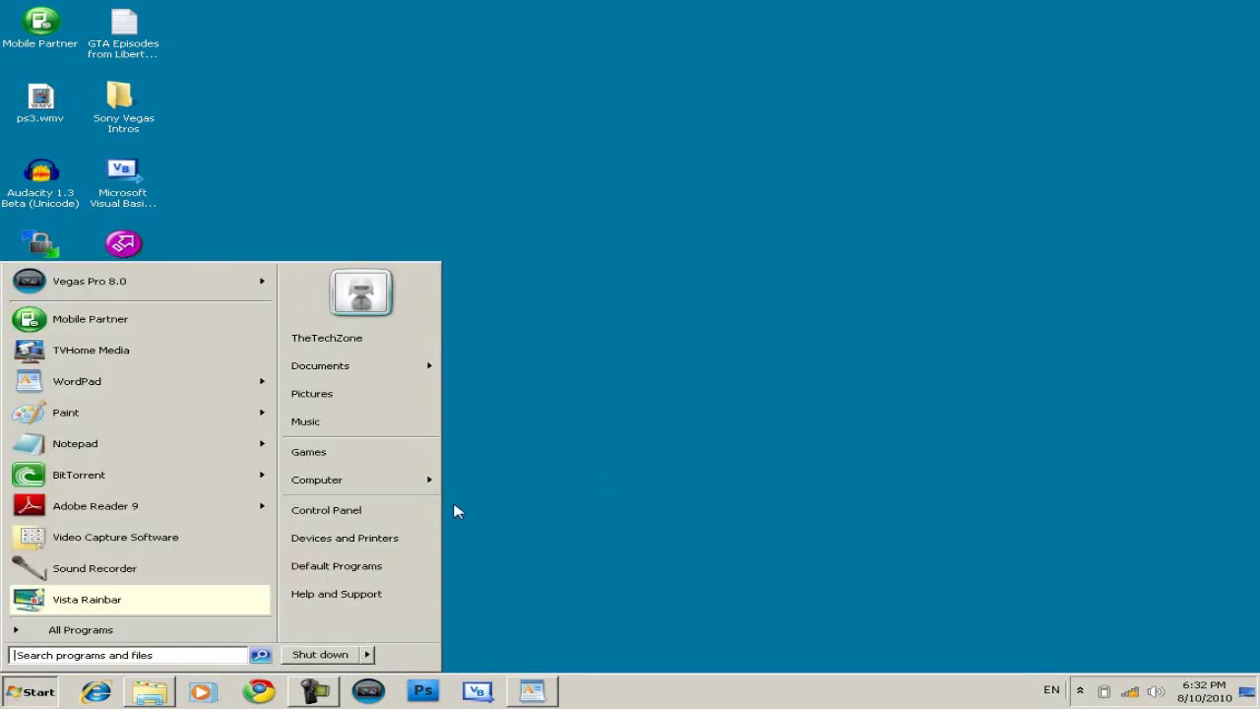
click(387, 515)
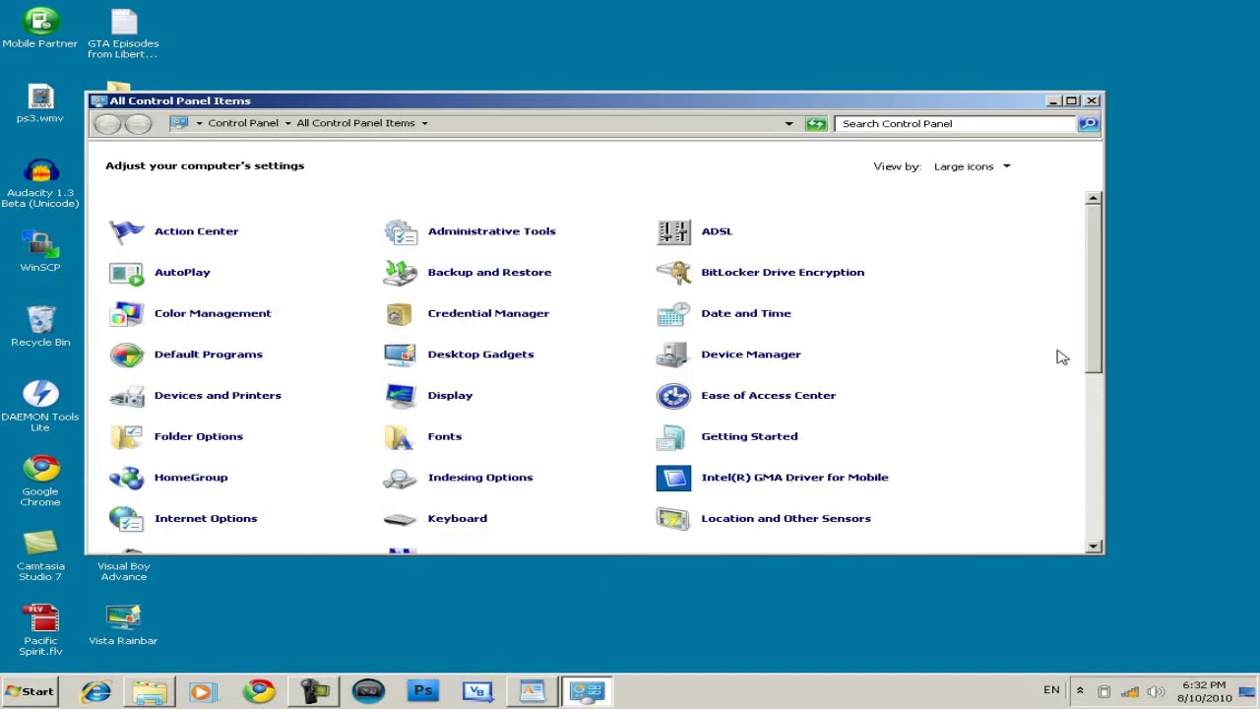
drag(1101, 350, 1122, 435)
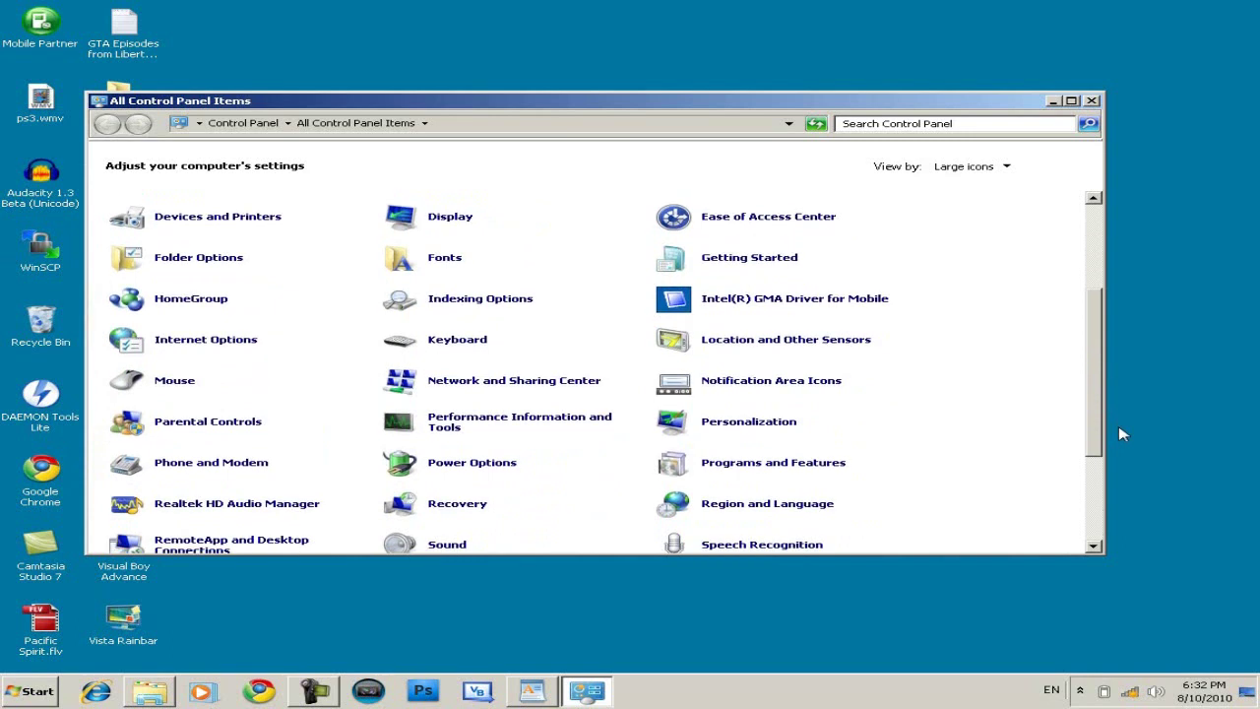
click(892, 474)
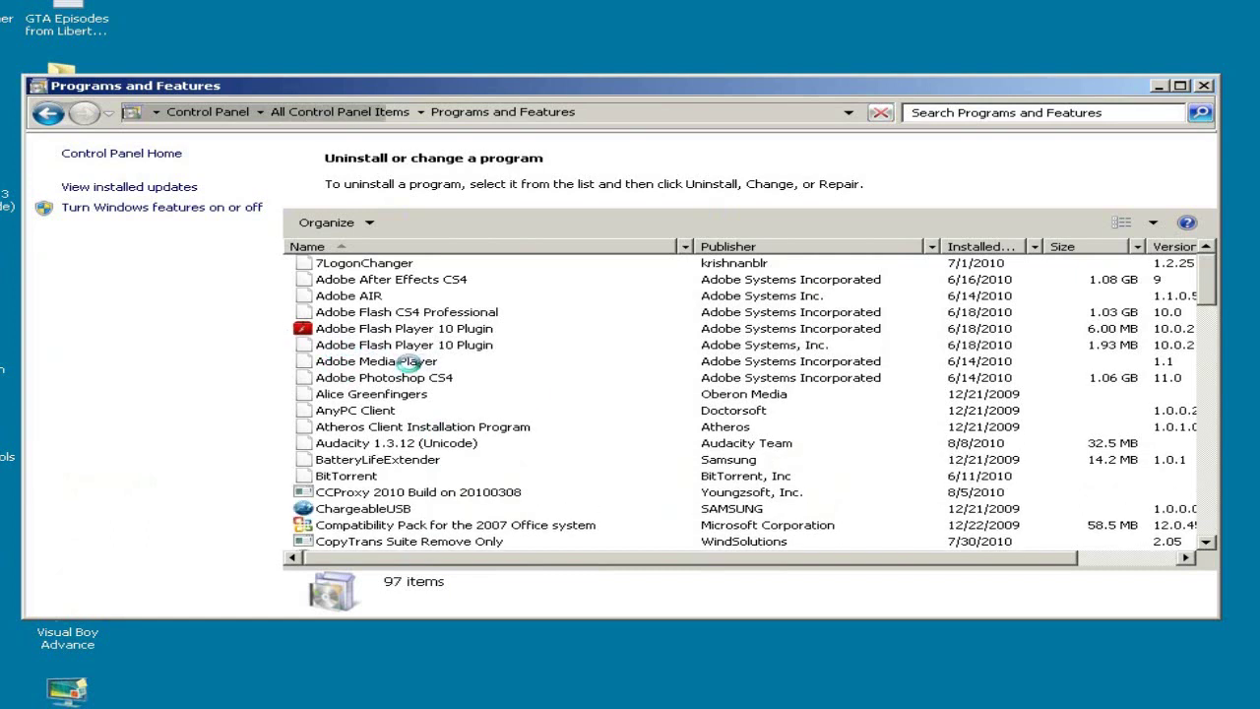
Step: Select the Adobe Flash Player 10 Plugin entry, then close Programs and Features
click(448, 345)
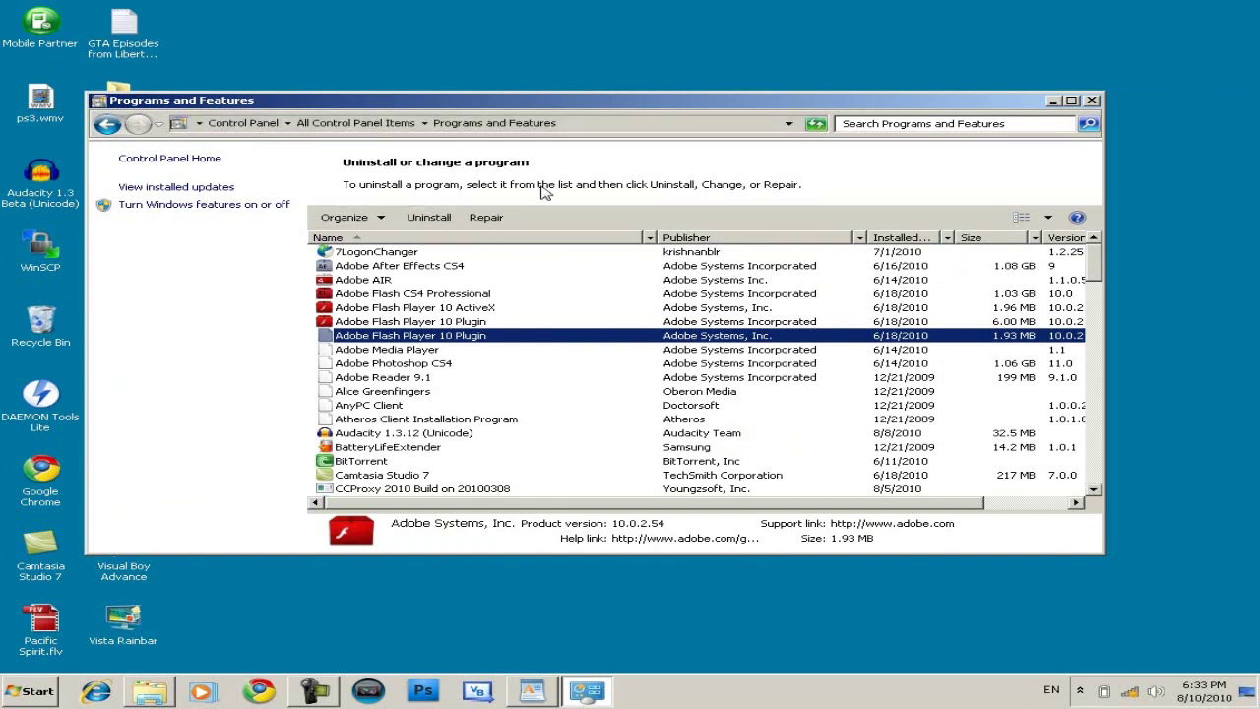
click(1093, 103)
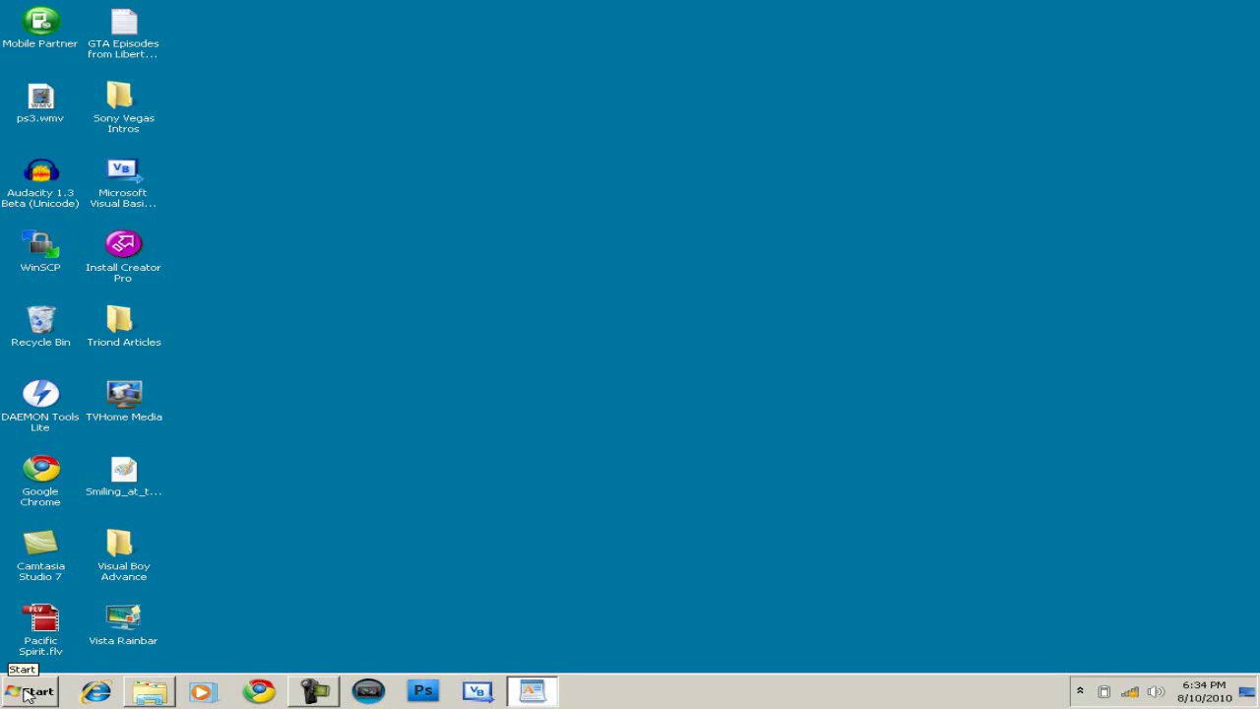
Step: Launch Disk Defragmenter from All Programs > Accessories > System Tools
click(28, 694)
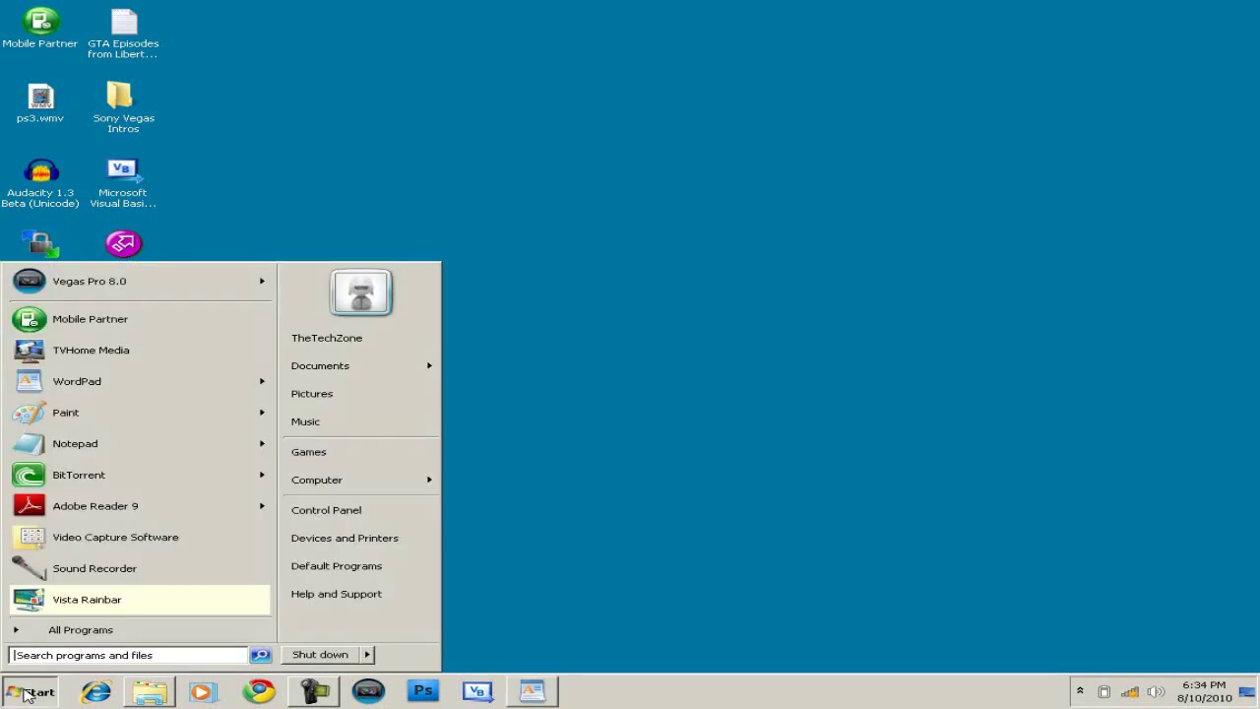
click(98, 631)
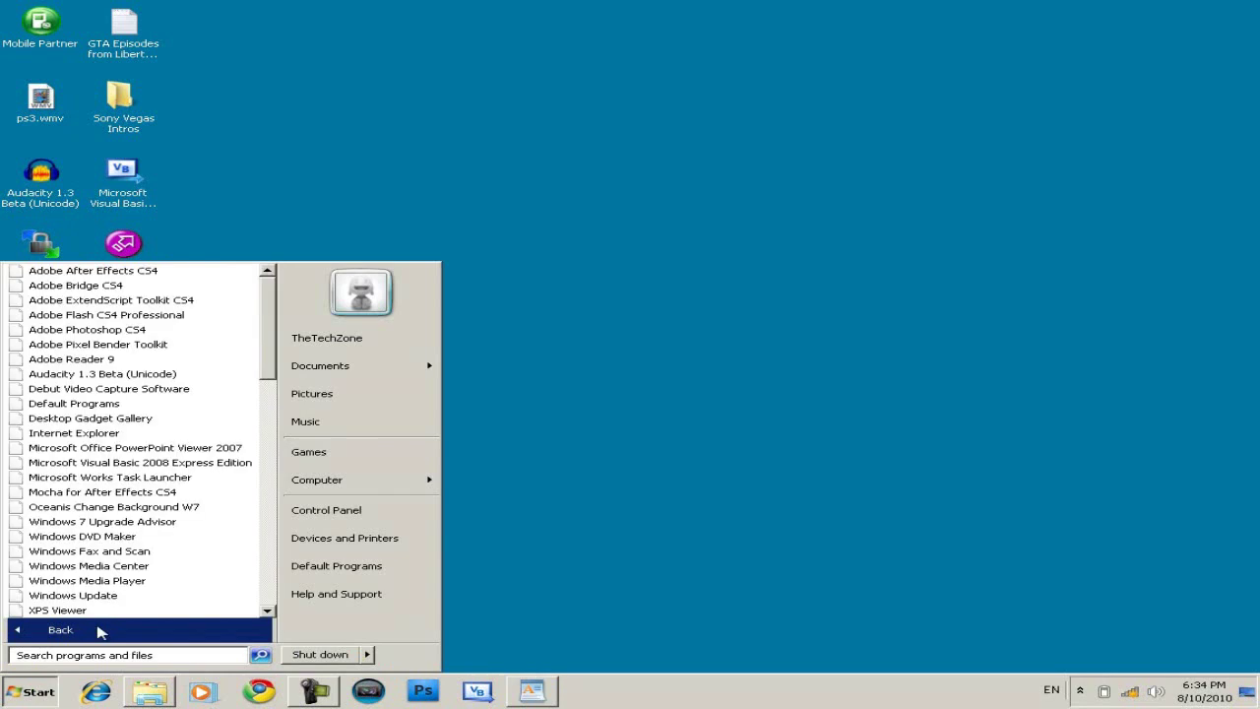
scroll(261, 293, down, 5)
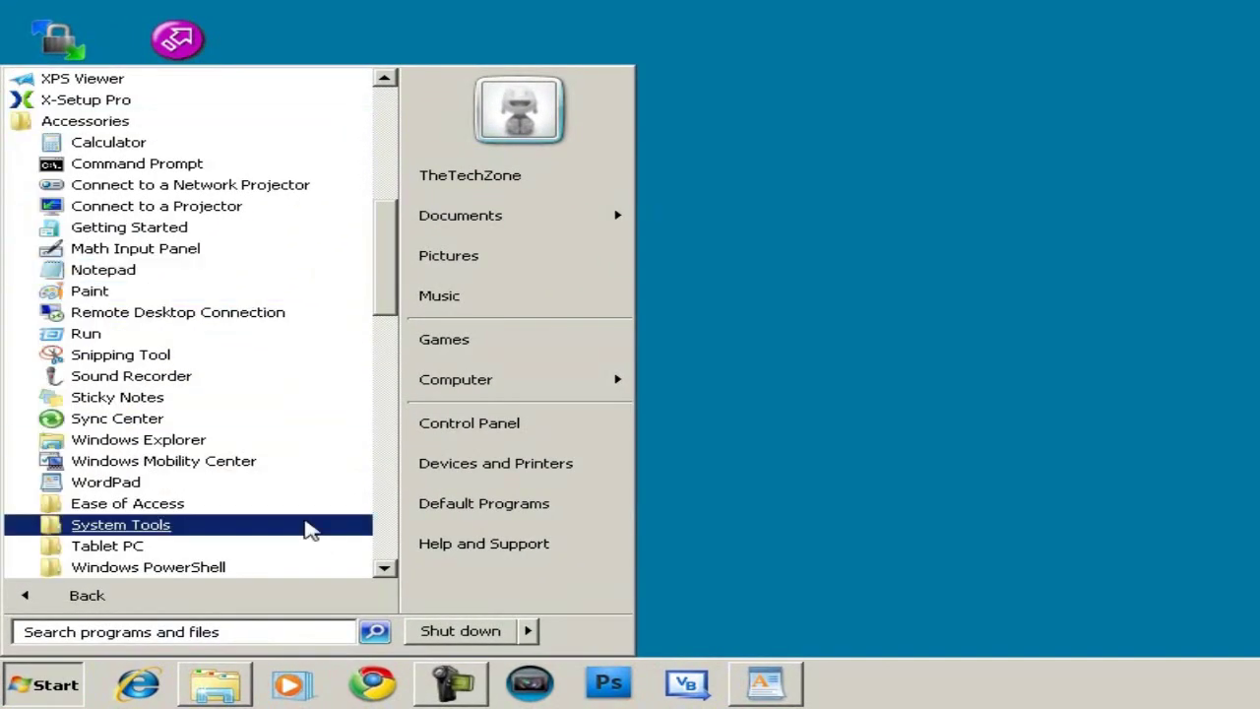
click(309, 523)
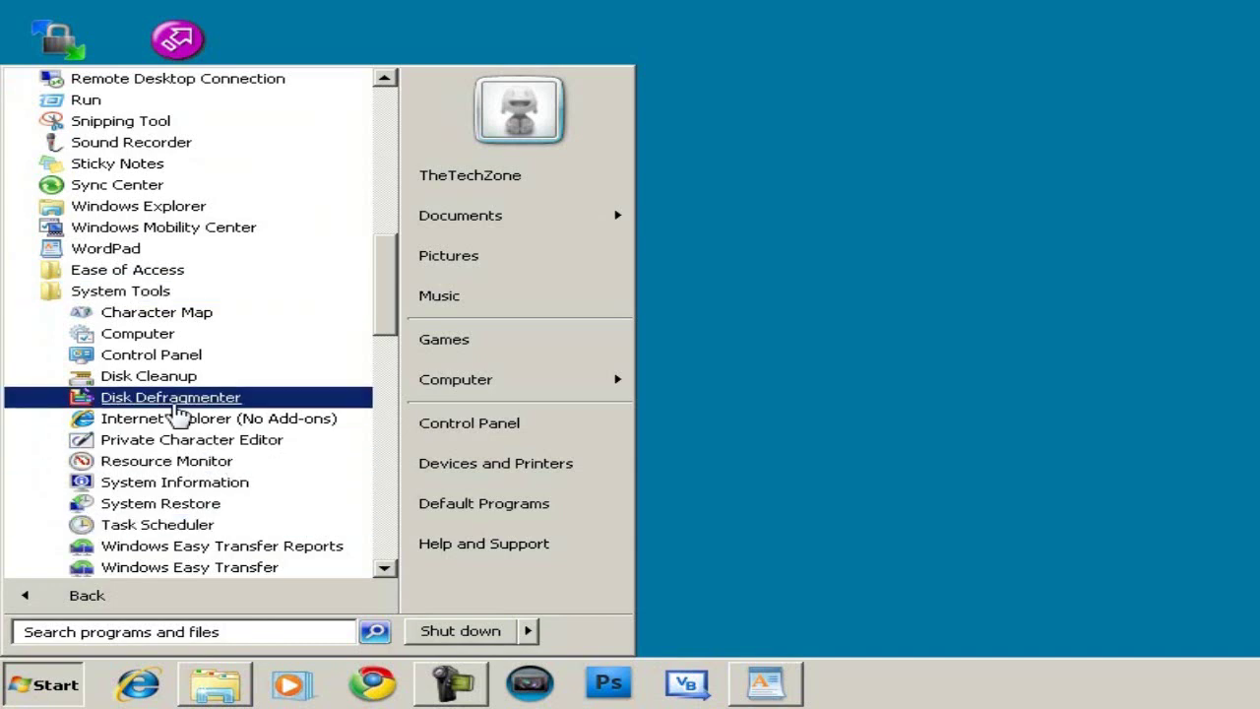
click(177, 398)
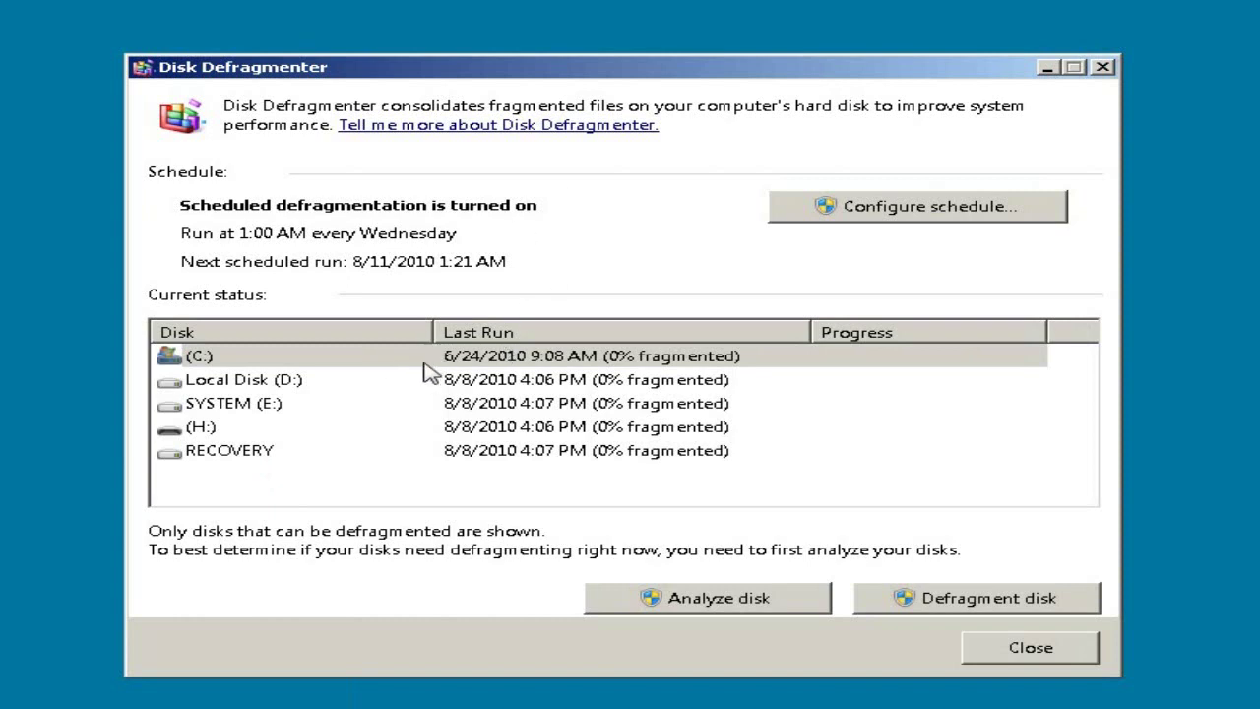
Step: Select the (C:) drive and run Analyze disk on it
click(296, 363)
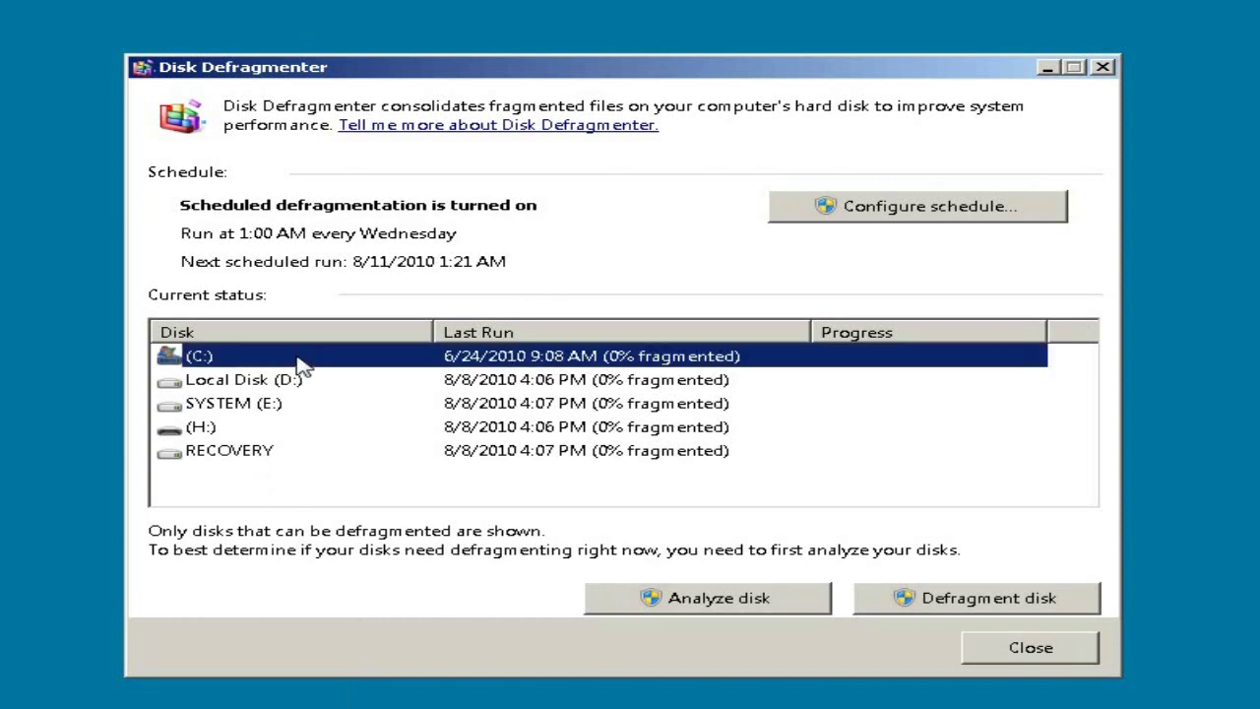
click(254, 361)
click(750, 612)
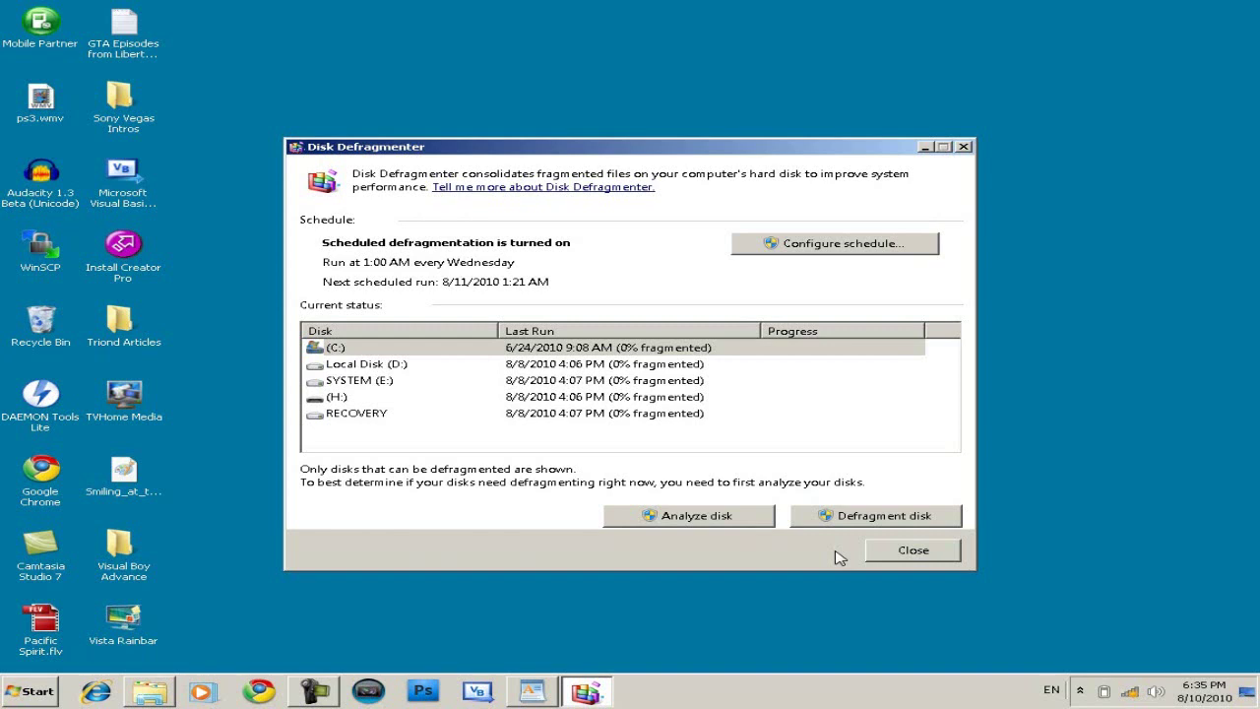
Step: Close the Disk Defragmenter window to return to the empty desktop
click(913, 550)
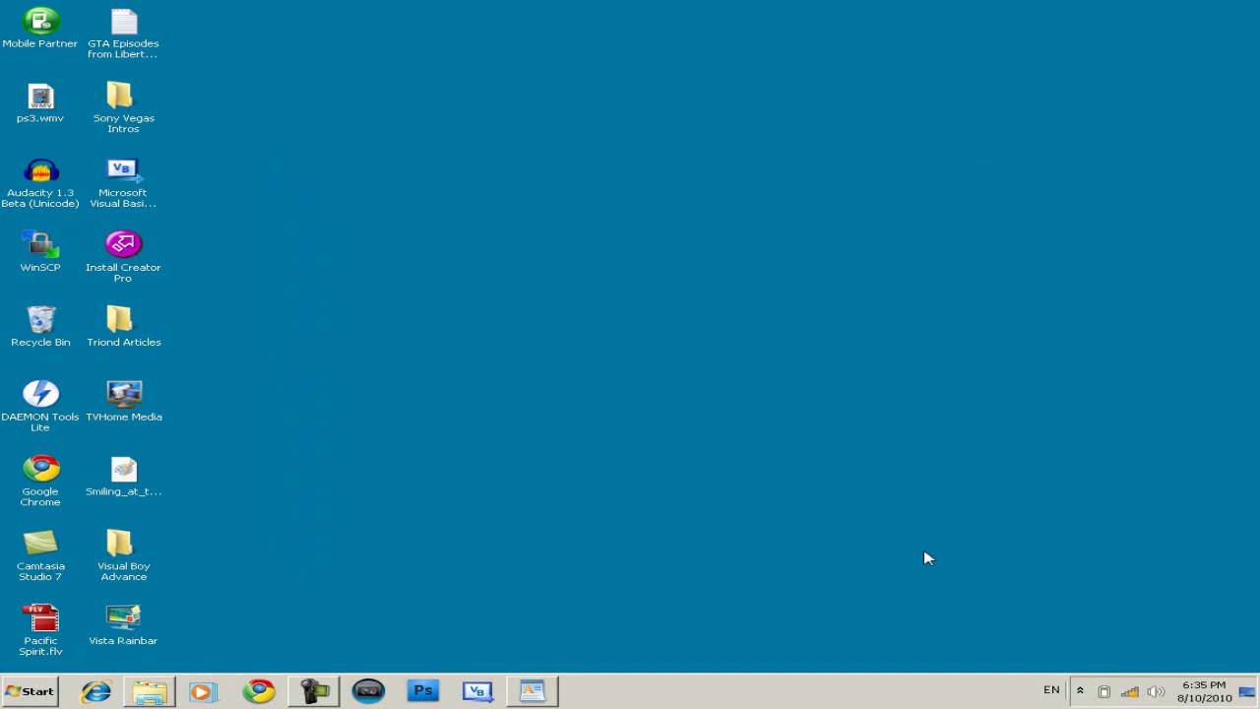